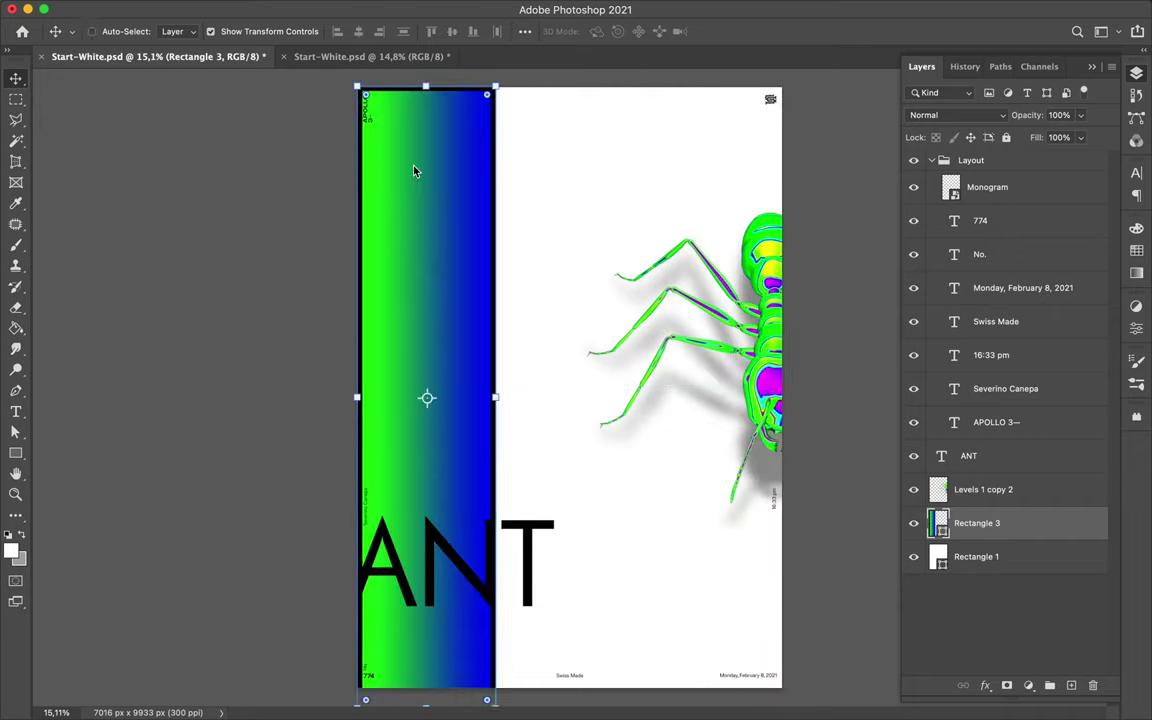
Step: Commit the gradient rectangle's enlarged size and centre it horizontally on the canvas
{"action": "scroll", "coordinate": [576, 632], "scroll_direction": "down", "scroll_amount": 2}
{"action": "key", "text": "Return"}
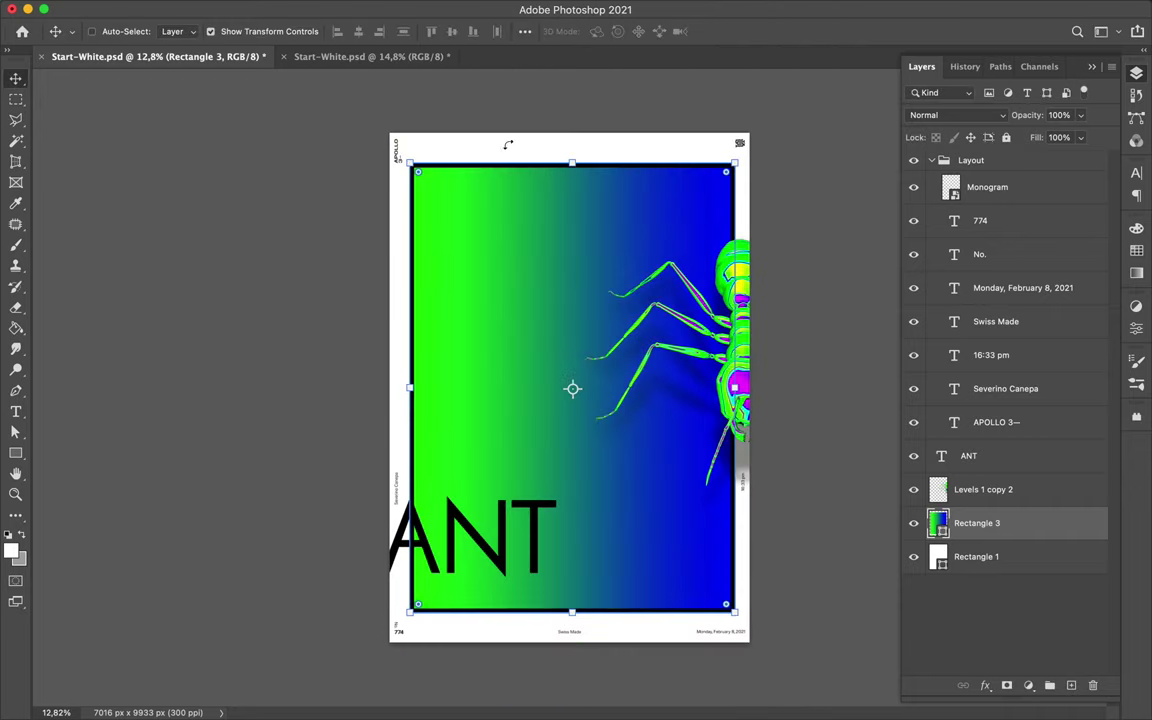
{"action": "left_click", "coordinate": [525, 31]}
{"action": "left_click", "coordinate": [570, 179]}
{"action": "left_click", "coordinate": [475, 75]}
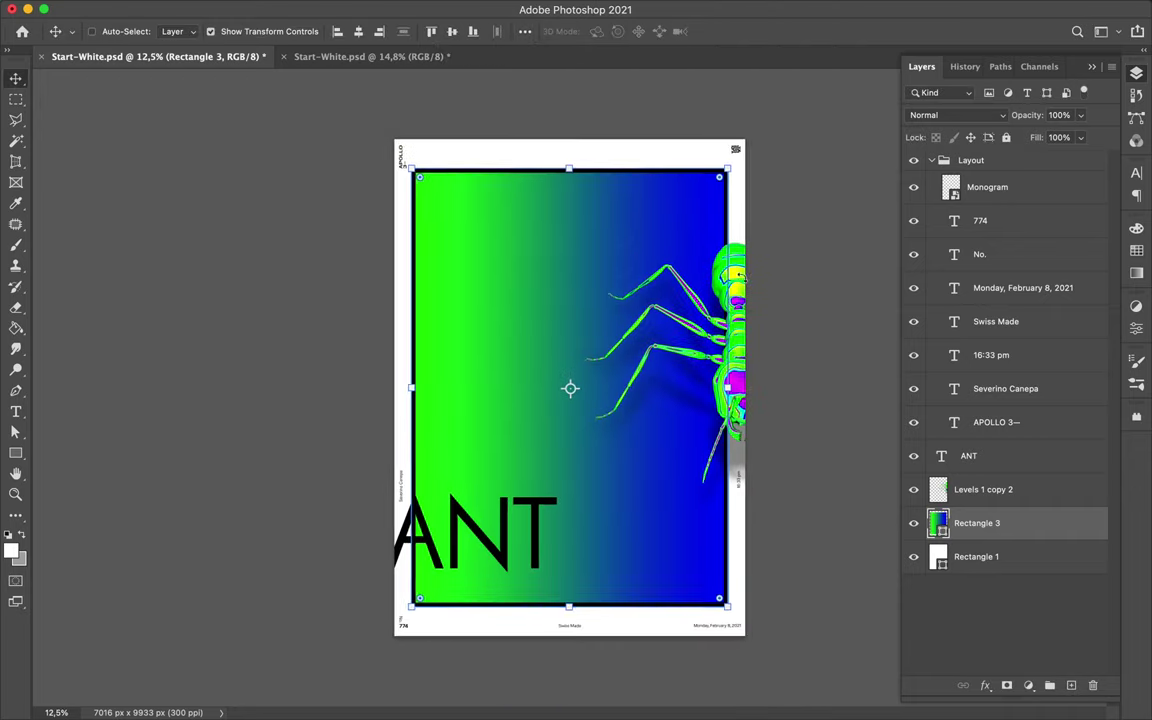
Step: Move the original ant beneath the rectangle, centre the rectangle vertically, and place an ant copy at the top
{"action": "key", "text": "ctrl+]"}
{"action": "left_click", "coordinate": [740, 345], "text": "ctrl"}
{"action": "left_click_drag", "start_coordinate": [740, 345], "coordinate": [585, 178]}
{"action": "key", "text": "ctrl+t"}
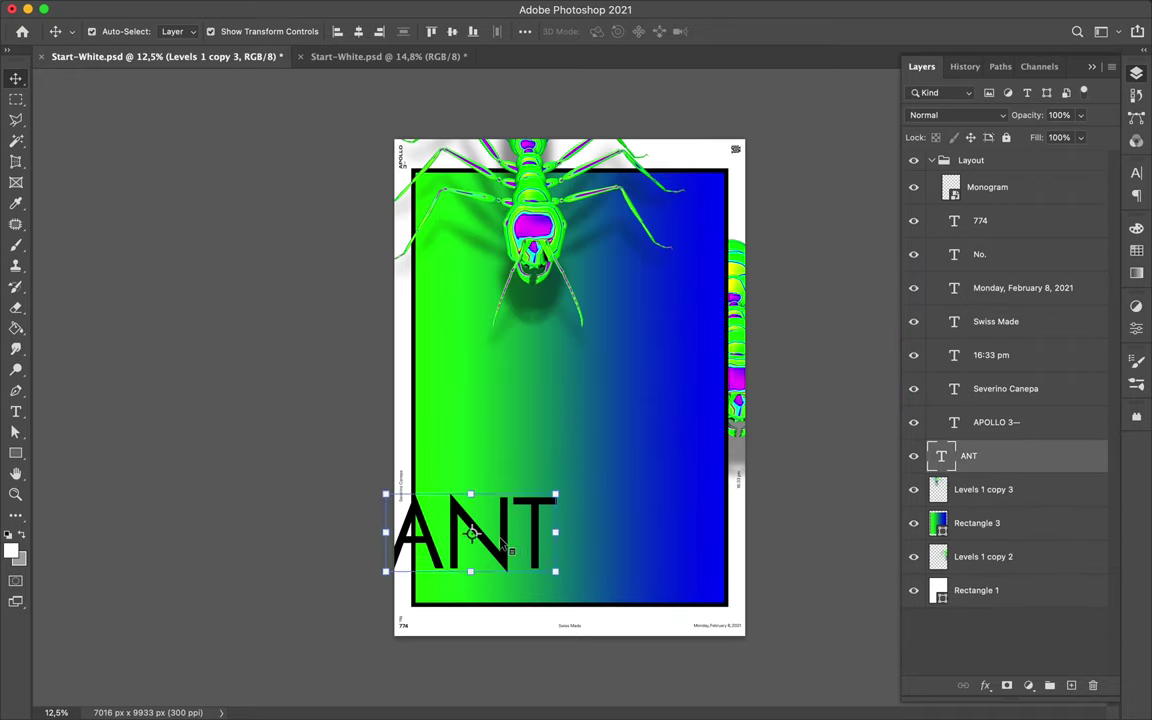
Step: Make the ANT text white in the Automate OT font
{"action": "key", "text": "Return"}
{"action": "left_click", "coordinate": [1093, 329]}
{"action": "left_click", "coordinate": [1097, 139]}
{"action": "left_click", "coordinate": [1037, 196]}
{"action": "scroll", "coordinate": [997, 535], "scroll_direction": "down", "scroll_amount": 3}
{"action": "scroll", "coordinate": [969, 567], "scroll_direction": "down", "scroll_amount": 3}
{"action": "key", "text": "Return"}
Step: Duplicate the ANT line into PSYCHE- and DELIC lines above it
{"action": "left_click_drag", "start_coordinate": [525, 505], "coordinate": [525, 424]}
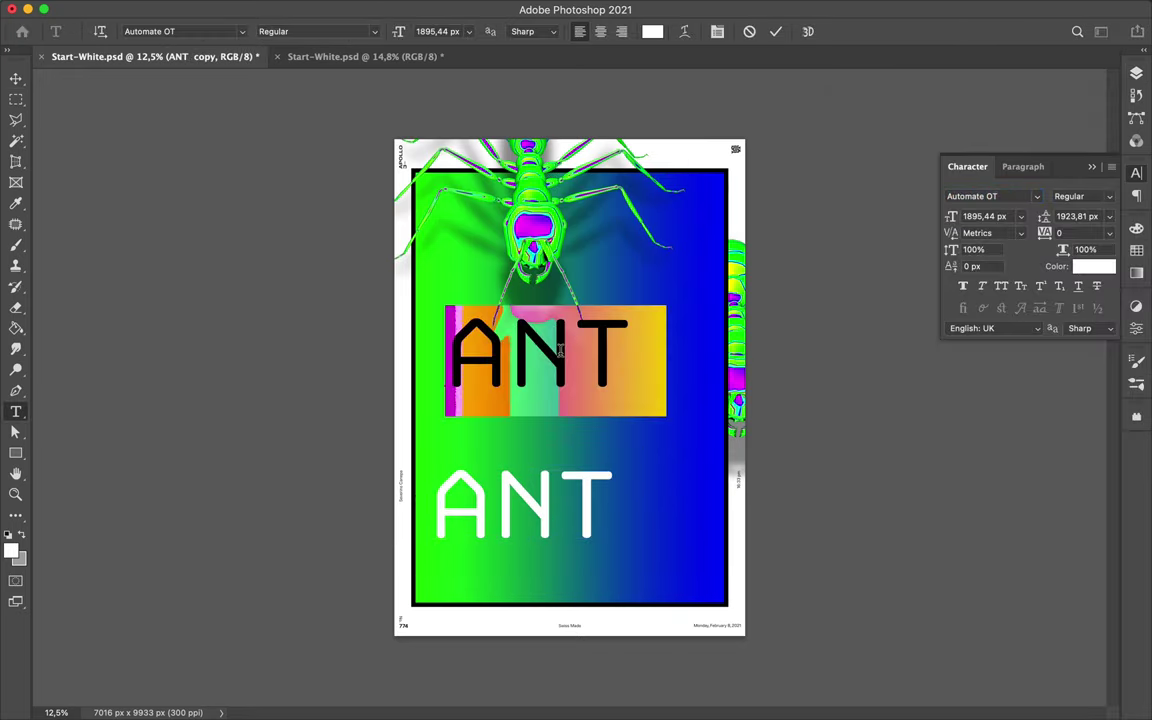
{"action": "type", "text": "PSYCHE-"}
{"action": "left_click_drag", "start_coordinate": [545, 363], "coordinate": [545, 433]}
{"action": "type", "text": "DELIC"}
{"action": "left_click_drag", "start_coordinate": [548, 368], "coordinate": [548, 257]}
Step: Scale down and reposition PSYCHE- and DELIC, and make ANT Bold
{"action": "key", "text": "ctrl+t"}
{"action": "left_click_drag", "start_coordinate": [812, 463], "coordinate": [693, 415]}
{"action": "left_click_drag", "start_coordinate": [580, 390], "coordinate": [600, 400]}
{"action": "key", "text": "Return"}
{"action": "left_click", "coordinate": [514, 501]}
{"action": "left_click", "coordinate": [1100, 196]}
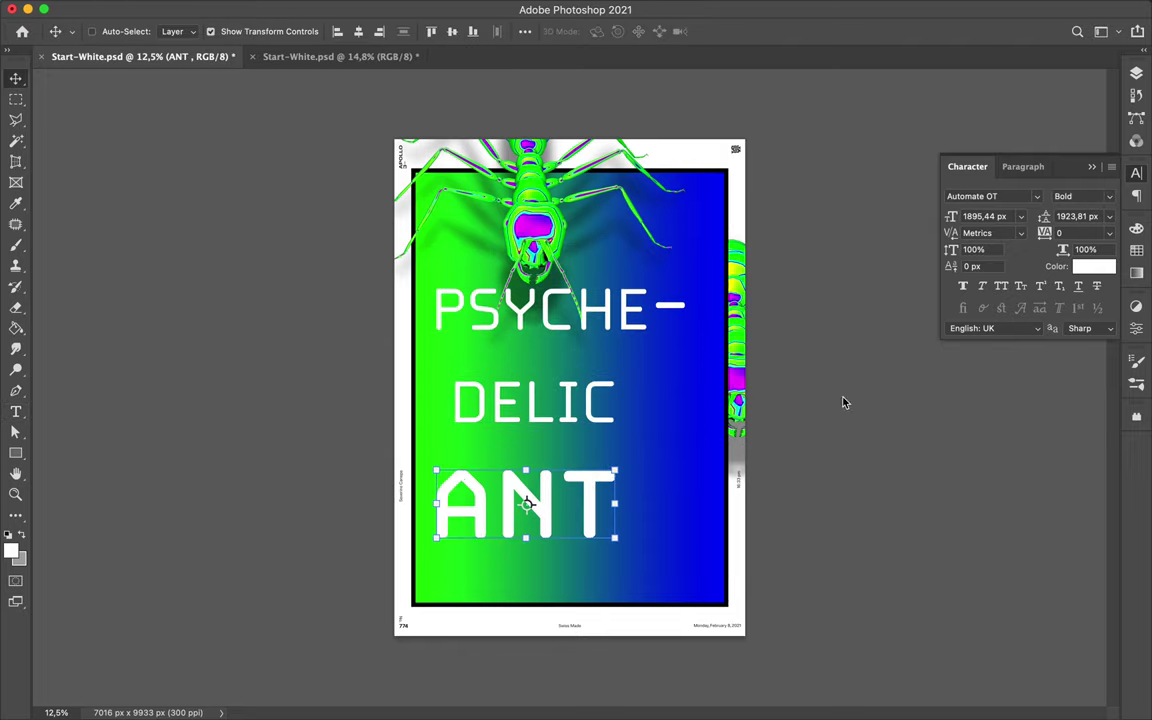
Step: Add a large #13 text toward the lower right and turn on the guide grid
{"action": "type", "text": "#13"}
{"action": "key", "text": "ctrl+t"}
{"action": "left_click_drag", "start_coordinate": [600, 480], "coordinate": [634, 568]}
{"action": "key", "text": "Return"}
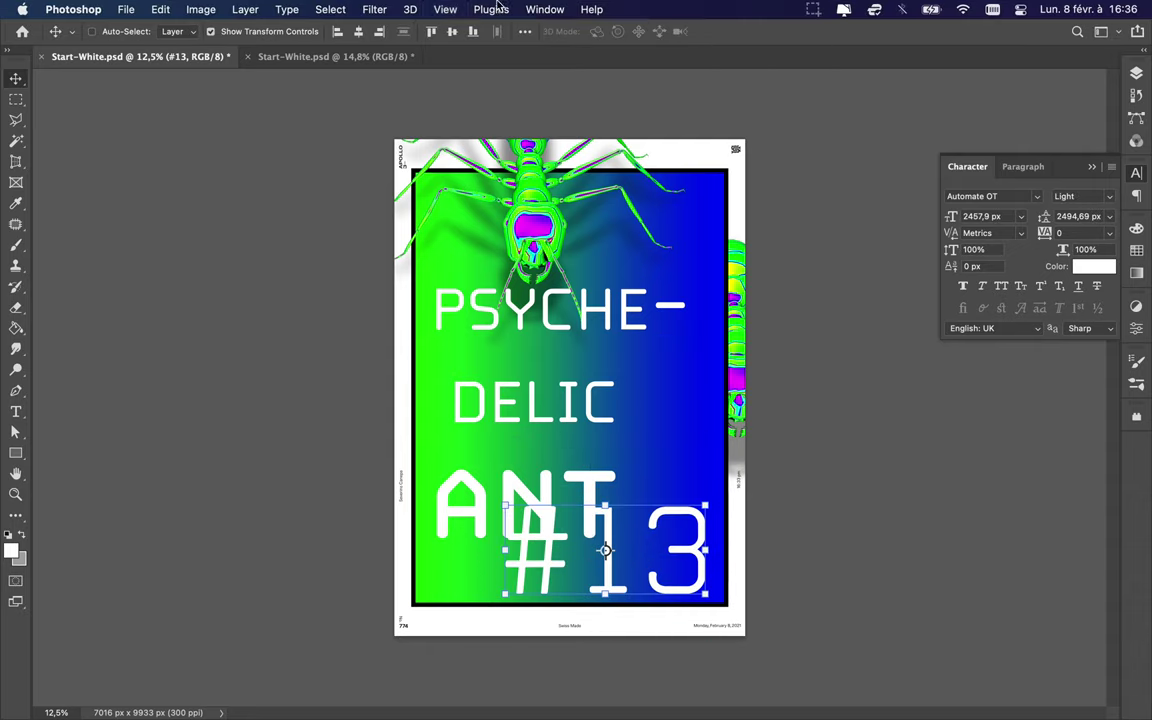
{"action": "left_click", "coordinate": [445, 9]}
{"action": "key", "text": "Escape"}
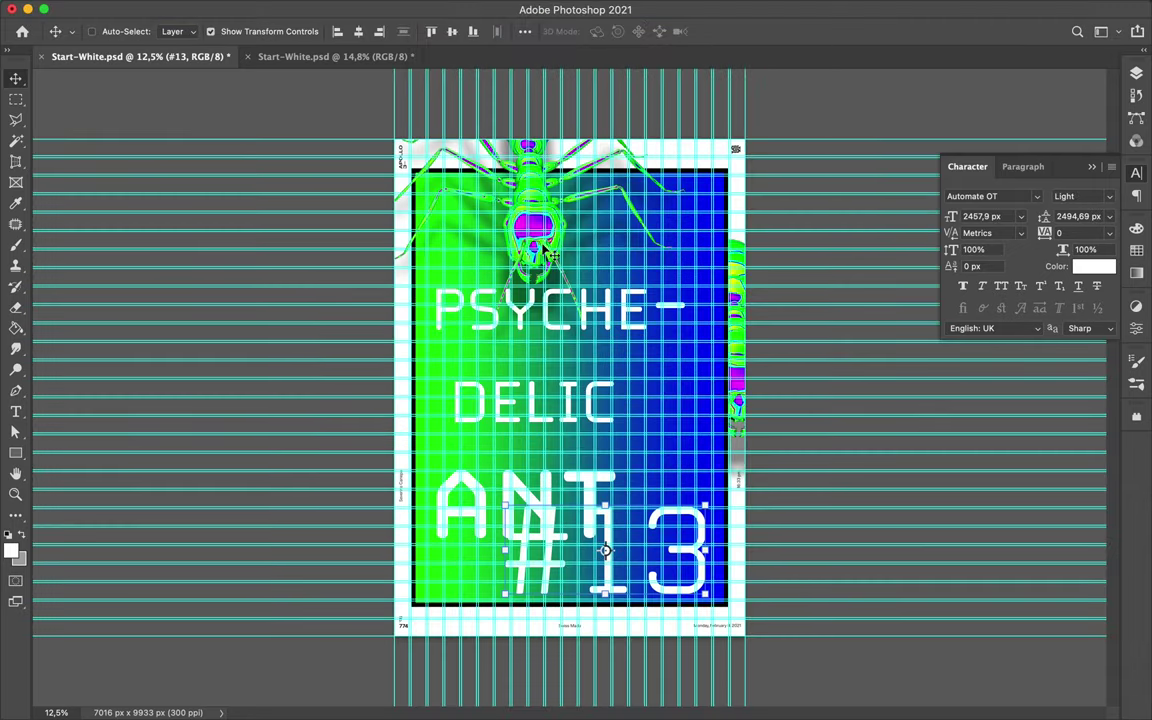
Step: Snap the gradient rectangle's top, left and bottom edges to guides and save the poster
{"action": "scroll", "coordinate": [569, 400], "scroll_direction": "up", "scroll_amount": 3}
{"action": "key", "text": "ctrl+t"}
{"action": "left_click_drag", "start_coordinate": [568, 232], "coordinate": [568, 240]}
{"action": "left_click_drag", "start_coordinate": [305, 597], "coordinate": [300, 600]}
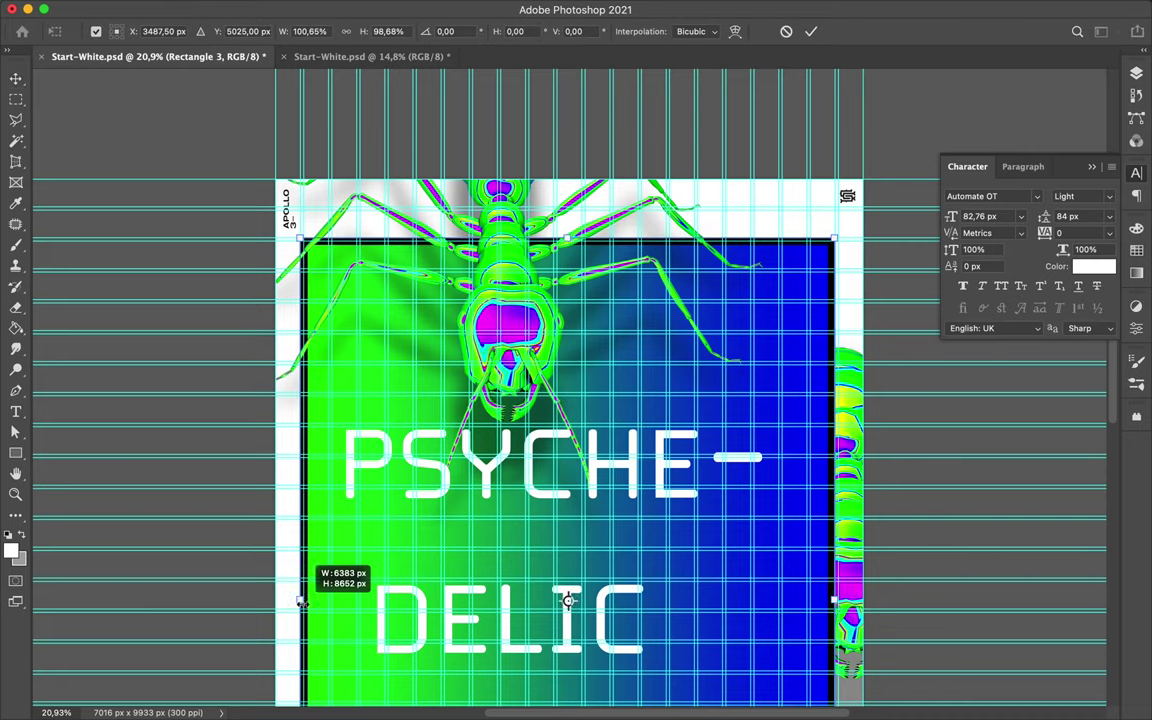
{"action": "scroll", "coordinate": [834, 598], "scroll_direction": "up", "scroll_amount": 3, "text": "alt"}
{"action": "scroll", "coordinate": [840, 320], "scroll_direction": "down", "scroll_amount": 5}
{"action": "left_click_drag", "start_coordinate": [316, 470], "coordinate": [322, 455]}
{"action": "key", "text": "ctrl+0"}
{"action": "key", "text": "ctrl+s"}
{"action": "key", "text": "Return"}
Step: Shorten PSYCHE- to PSY-, move it up-left, and place a copy lower right
{"action": "mouse_move", "coordinate": [617, 297]}
{"action": "left_mouse_down"}
{"action": "mouse_move", "coordinate": [643, 255]}
{"action": "mouse_move", "coordinate": [762, 245]}
{"action": "left_mouse_up"}
{"action": "key", "text": "BackSpace"}
{"action": "key", "text": "ctrl+Return"}
{"action": "key", "text": "F7"}
{"action": "left_click_drag", "start_coordinate": [492, 255], "coordinate": [462, 210]}
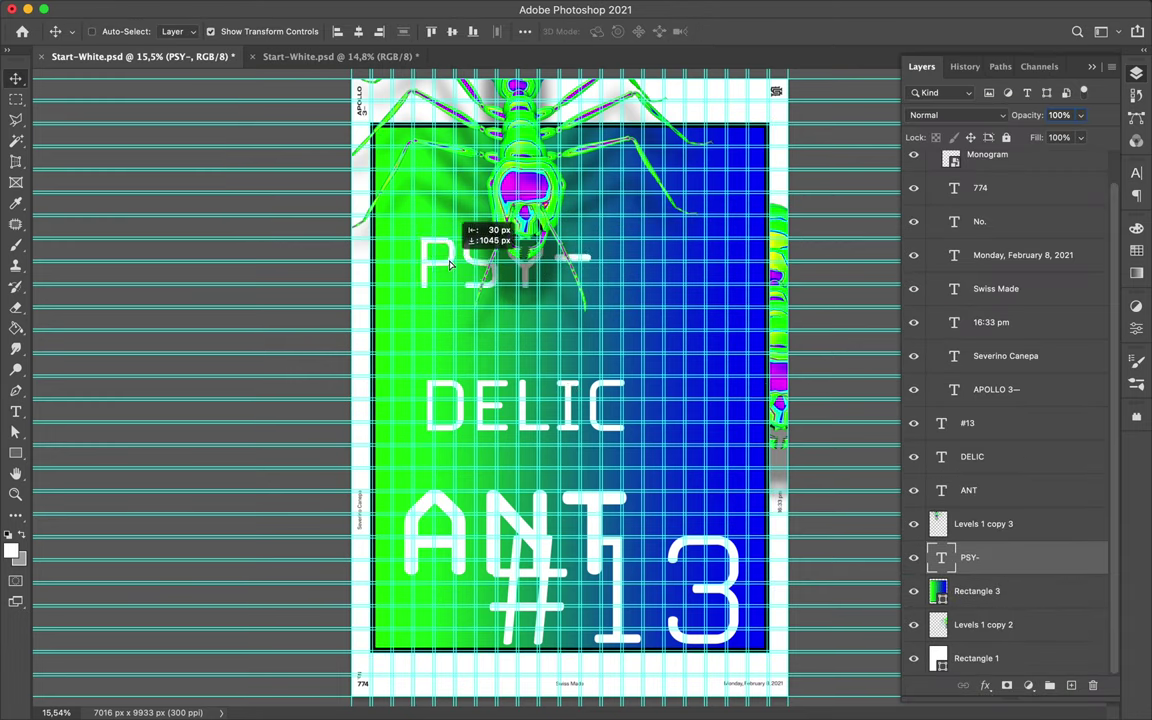
{"action": "left_click_drag", "start_coordinate": [479, 309], "coordinate": [619, 361]}
Step: Retype the text copies as staggered CHE-, DE- and LIC lines
{"action": "double_click", "coordinate": [596, 316]}
{"action": "type", "text": "CHE-"}
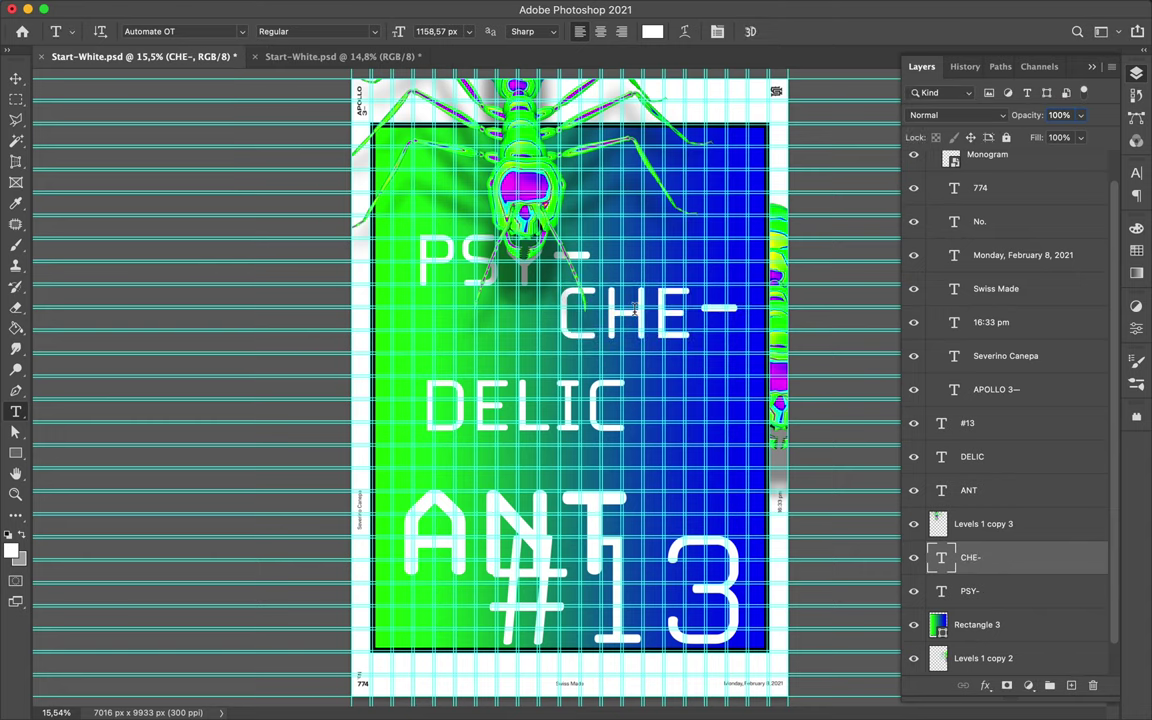
{"action": "key", "text": "ctrl+plus"}
{"action": "left_click_drag", "start_coordinate": [470, 411], "coordinate": [673, 411]}
{"action": "type", "text": "-"}
{"action": "key", "text": "ctrl+Return"}
{"action": "mouse_move", "coordinate": [410, 392]}
{"action": "left_mouse_down"}
{"action": "mouse_move", "coordinate": [480, 312]}
{"action": "mouse_move", "coordinate": [657, 410]}
{"action": "mouse_move", "coordinate": [640, 372]}
{"action": "mouse_move", "coordinate": [640, 390]}
{"action": "left_mouse_up"}
{"action": "double_click", "coordinate": [620, 420]}
{"action": "type", "text": "LIC"}
{"action": "key", "text": "ctrl+Return"}
Step: Retype ANT as a stacked A N T, enlarge it, and move it to the left edge
{"action": "key", "text": "ctrl+minus"}
{"action": "type", "text": "A N T"}
{"action": "key", "text": "ctrl+Return"}
{"action": "left_click_drag", "start_coordinate": [447, 620], "coordinate": [427, 530]}
{"action": "mouse_move", "coordinate": [421, 400]}
{"action": "left_mouse_down"}
{"action": "mouse_move", "coordinate": [422, 345]}
{"action": "mouse_move", "coordinate": [421, 379]}
{"action": "left_mouse_up"}
{"action": "key", "text": "Return"}
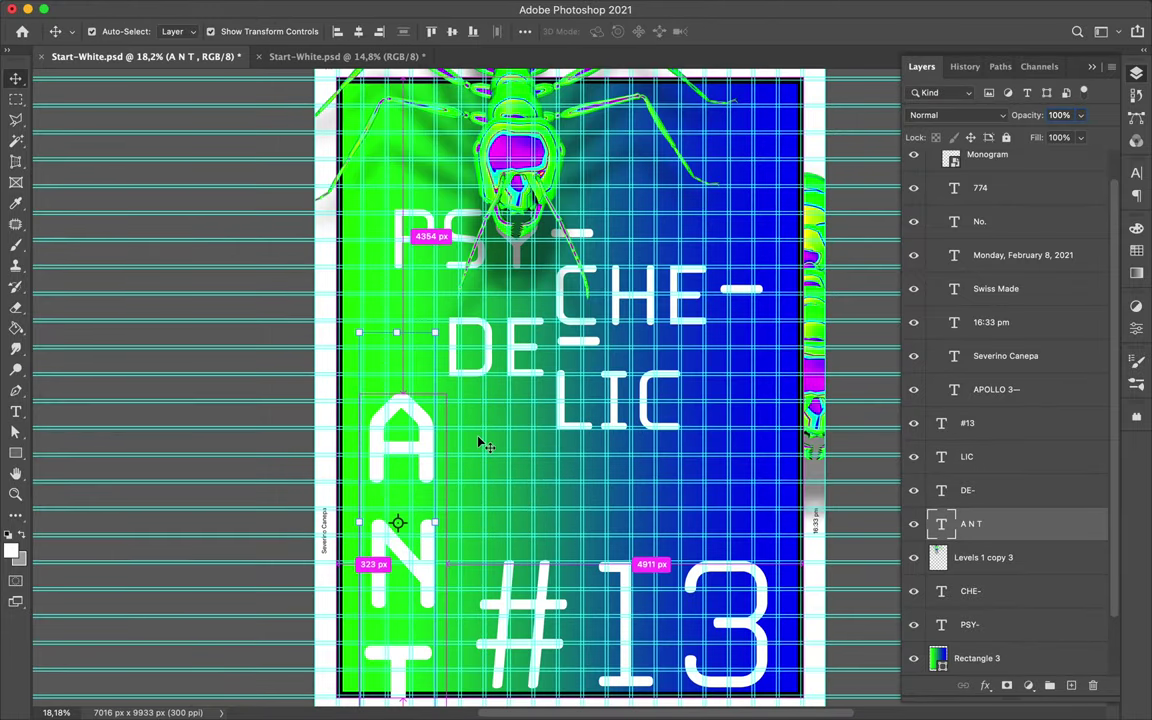
Step: Shrink A N T slightly, adjust its line spacing, and shift it into place
{"action": "left_click_drag", "start_coordinate": [429, 392], "coordinate": [356, 322]}
{"action": "mouse_move", "coordinate": [400, 440]}
{"action": "left_mouse_down"}
{"action": "mouse_move", "coordinate": [415, 420]}
{"action": "mouse_move", "coordinate": [366, 368]}
{"action": "left_mouse_up"}
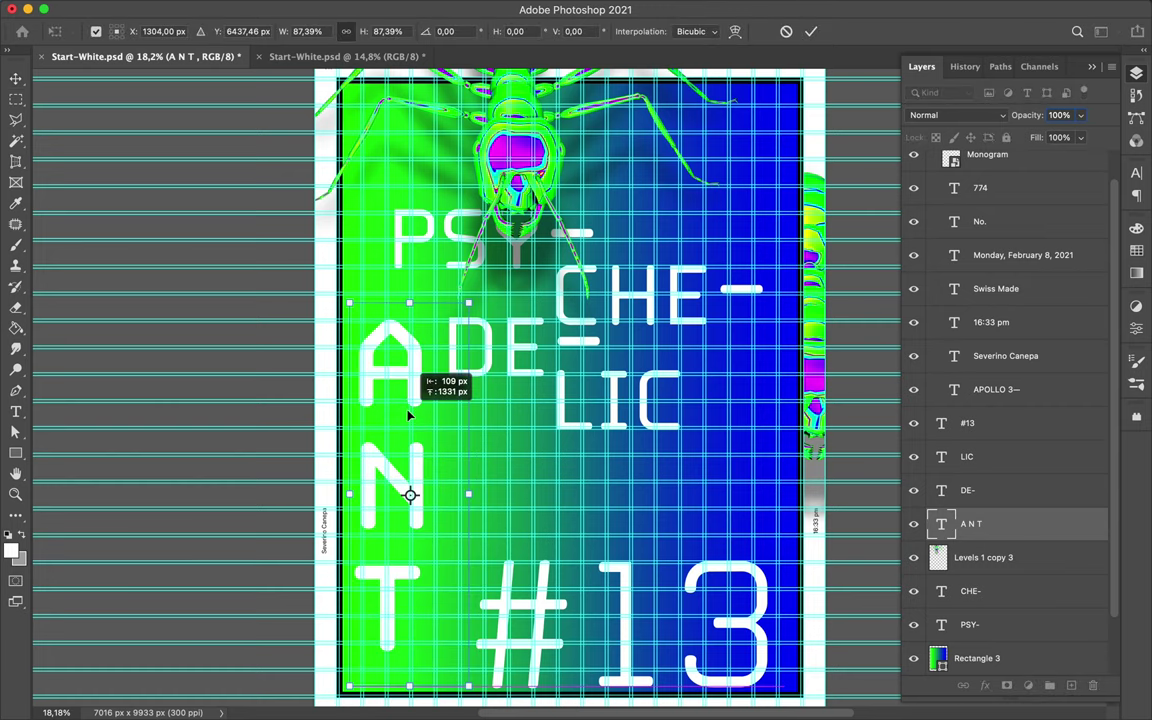
{"action": "key", "text": "Return"}
{"action": "left_click", "coordinate": [1136, 173]}
{"action": "left_click", "coordinate": [1077, 216]}
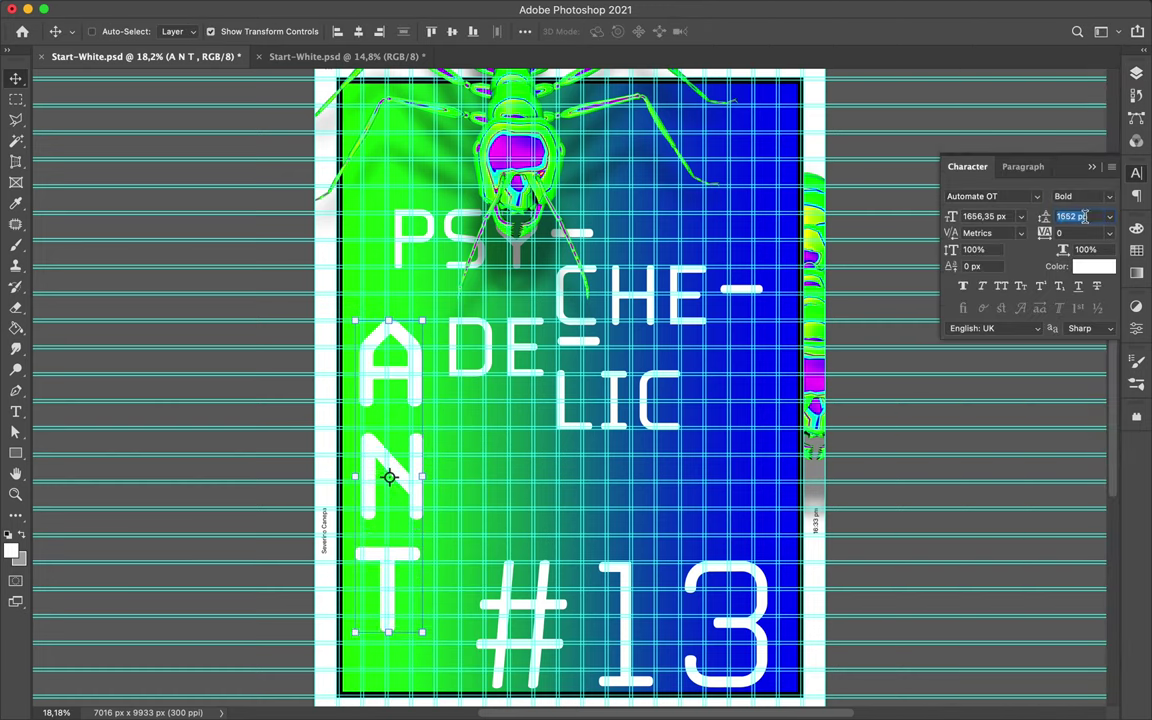
{"action": "left_click_drag", "start_coordinate": [390, 371], "coordinate": [397, 371]}
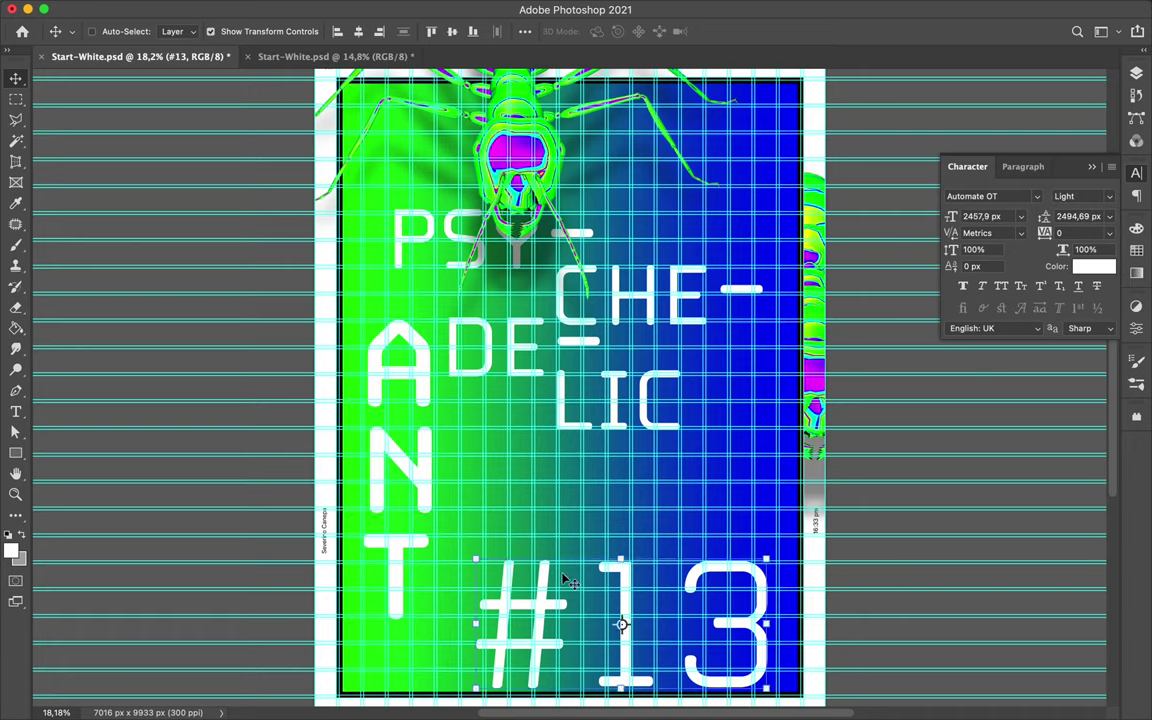
Step: Enlarge #13 with -100 tracking, move it right, and nudge the title lines left
{"action": "left_click_drag", "start_coordinate": [625, 608], "coordinate": [632, 594]}
{"action": "left_click_drag", "start_coordinate": [484, 545], "coordinate": [425, 467]}
{"action": "left_click_drag", "start_coordinate": [810, 604], "coordinate": [785, 668]}
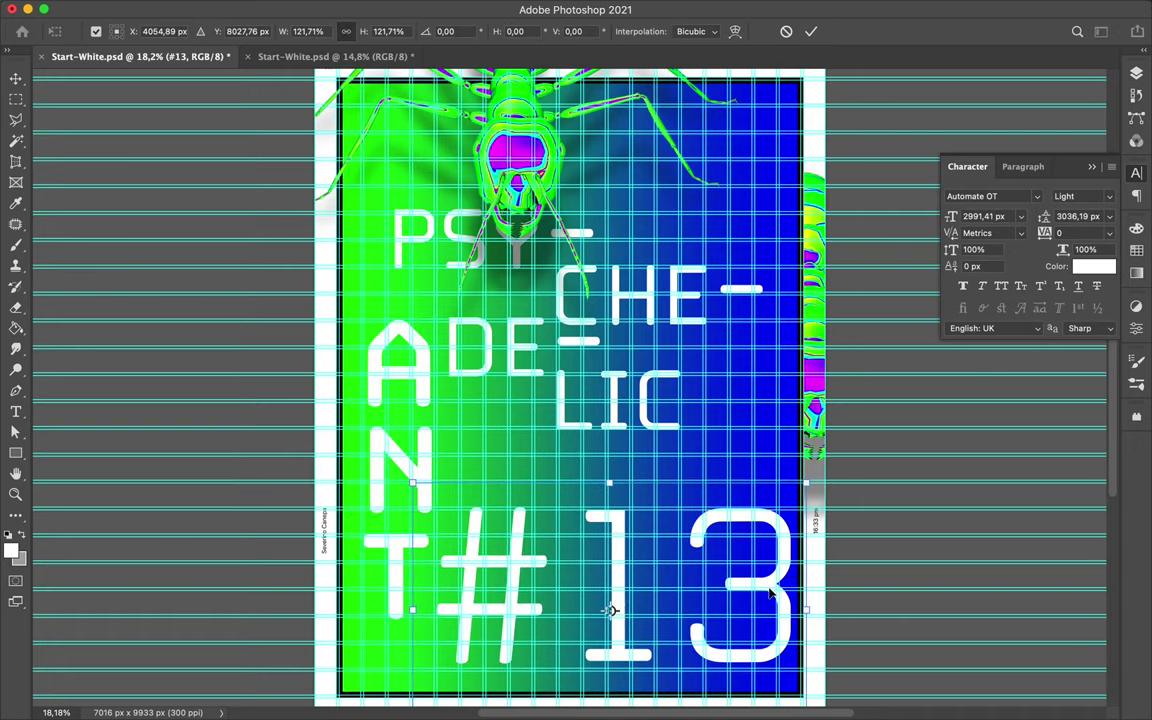
{"action": "left_click", "coordinate": [1068, 233]}
{"action": "type", "text": "-100"}
{"action": "key", "text": "Return"}
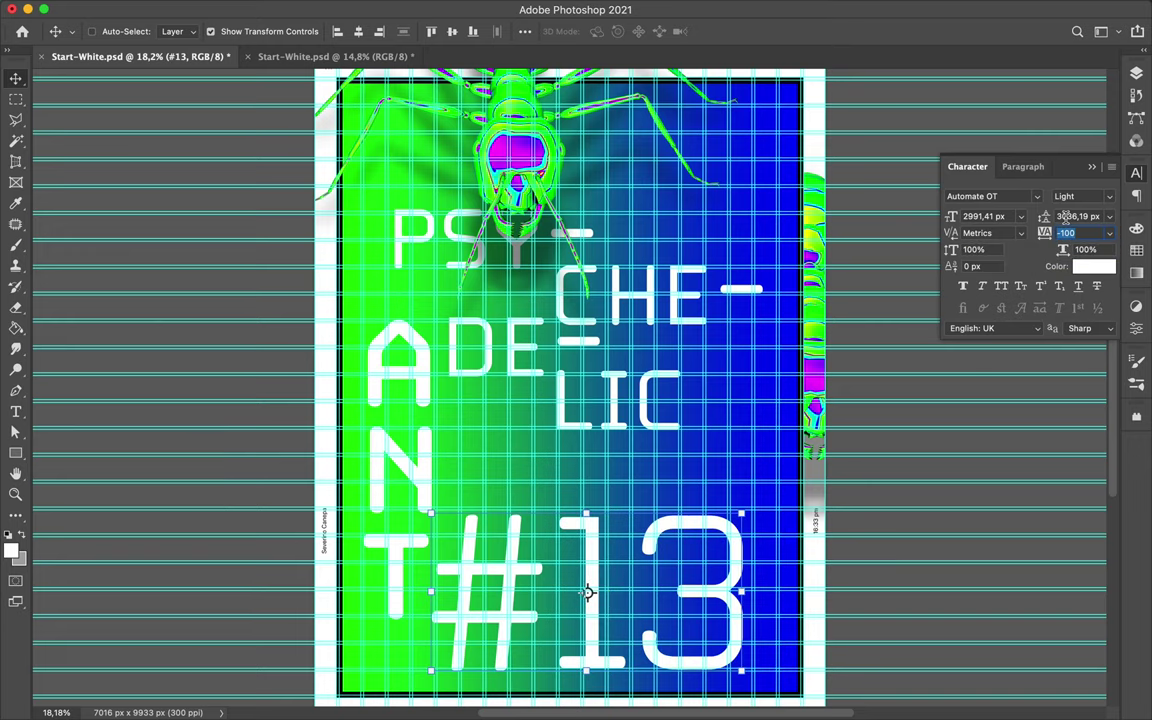
{"action": "left_click_drag", "start_coordinate": [587, 591], "coordinate": [720, 549]}
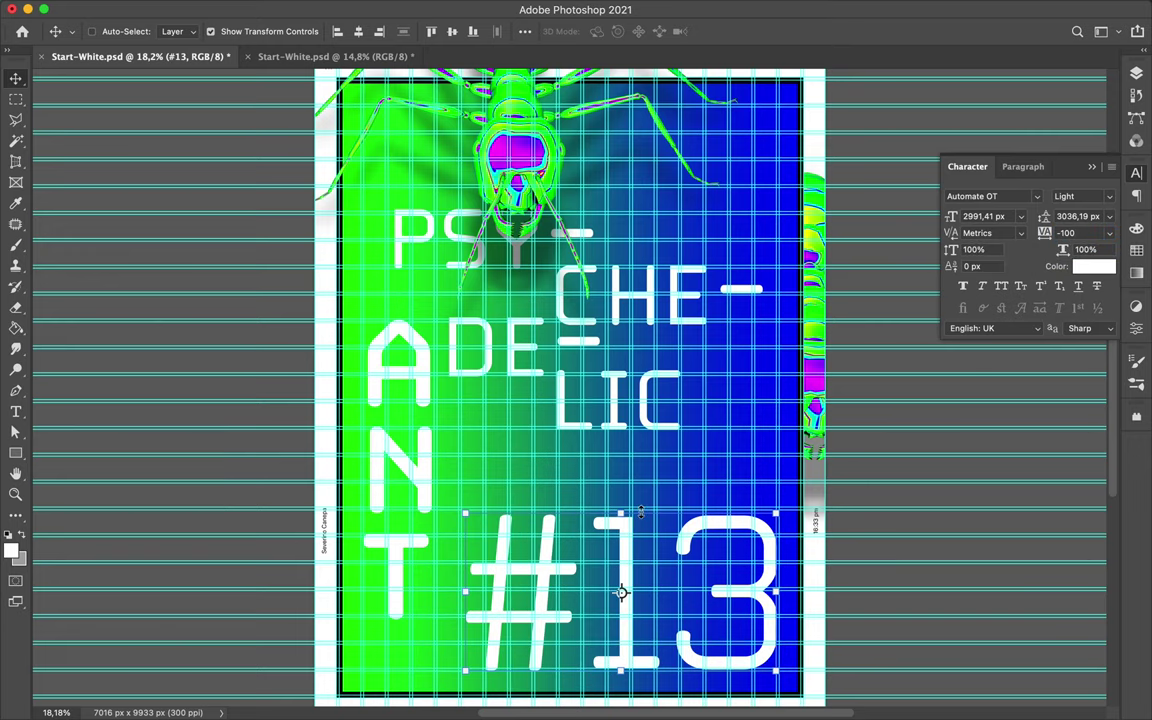
{"action": "scroll", "coordinate": [568, 490], "scroll_direction": "down", "scroll_amount": 2}
{"action": "left_click_drag", "start_coordinate": [563, 405], "coordinate": [559, 406]}
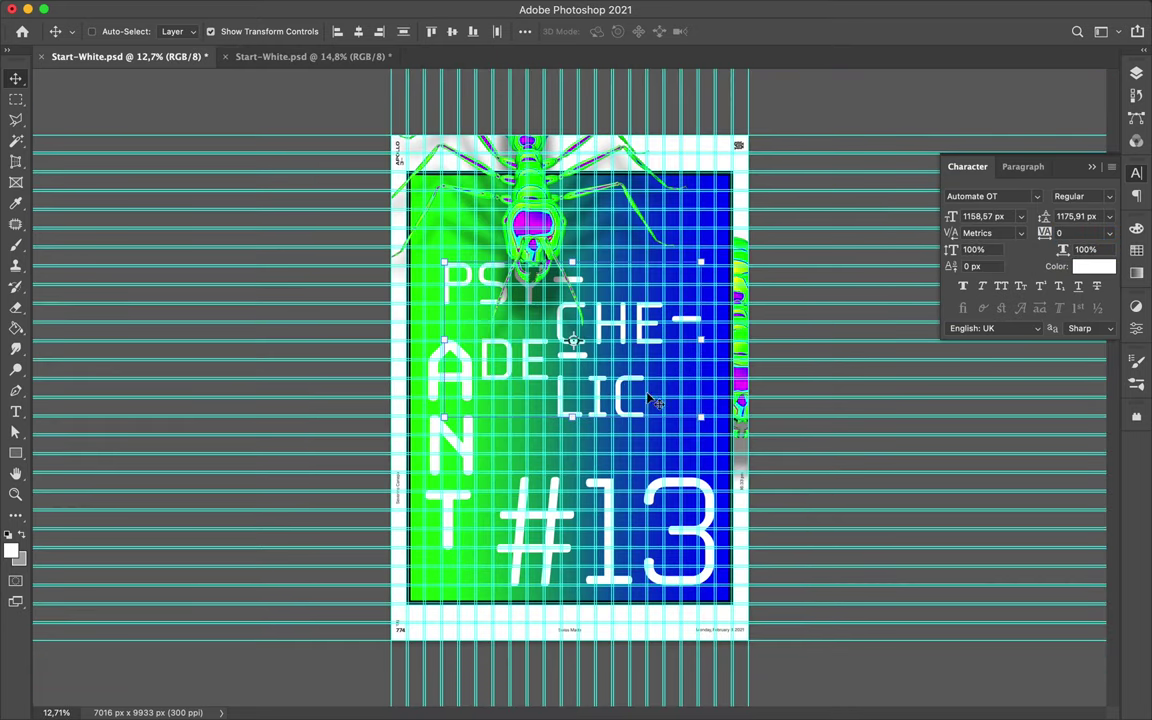
Step: Place an ant copy near the bottom, draw a thin white vertical bar, and duplicate it lower left
{"action": "left_click_drag", "start_coordinate": [548, 238], "coordinate": [510, 600]}
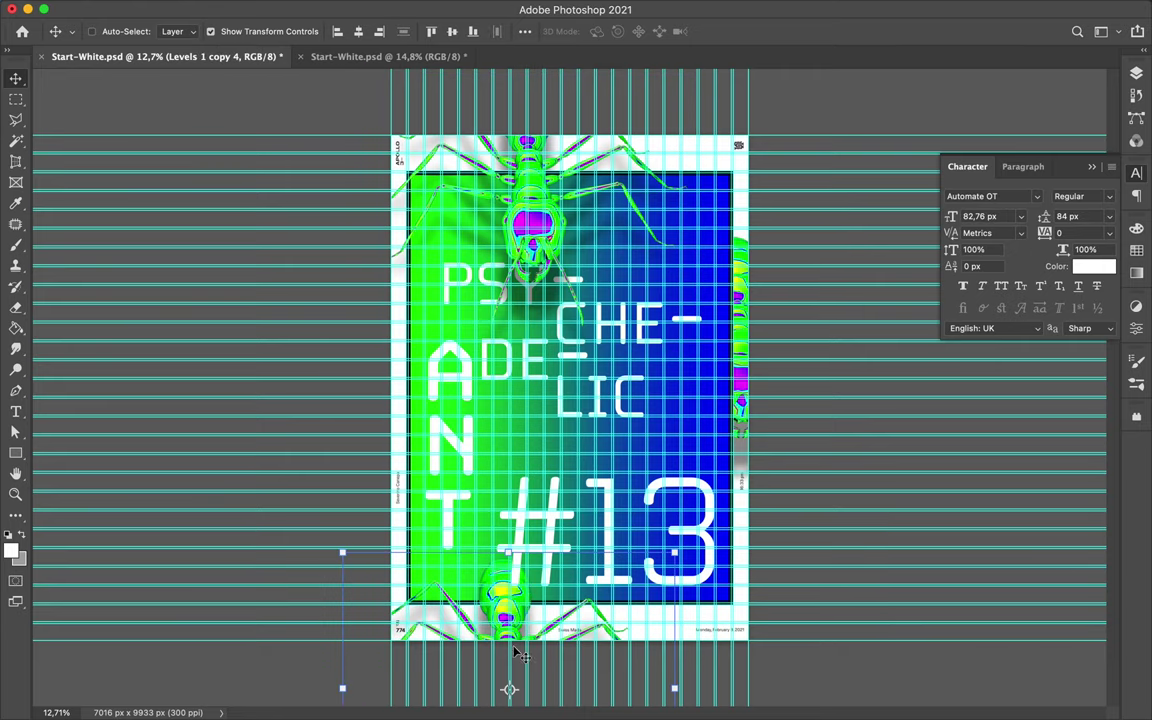
{"action": "scroll", "coordinate": [605, 296], "scroll_direction": "up", "scroll_amount": 2}
{"action": "key", "text": "u"}
{"action": "scroll", "coordinate": [848, 255], "scroll_direction": "up", "scroll_amount": 1}
{"action": "left_click_drag", "start_coordinate": [757, 250], "coordinate": [770, 292]}
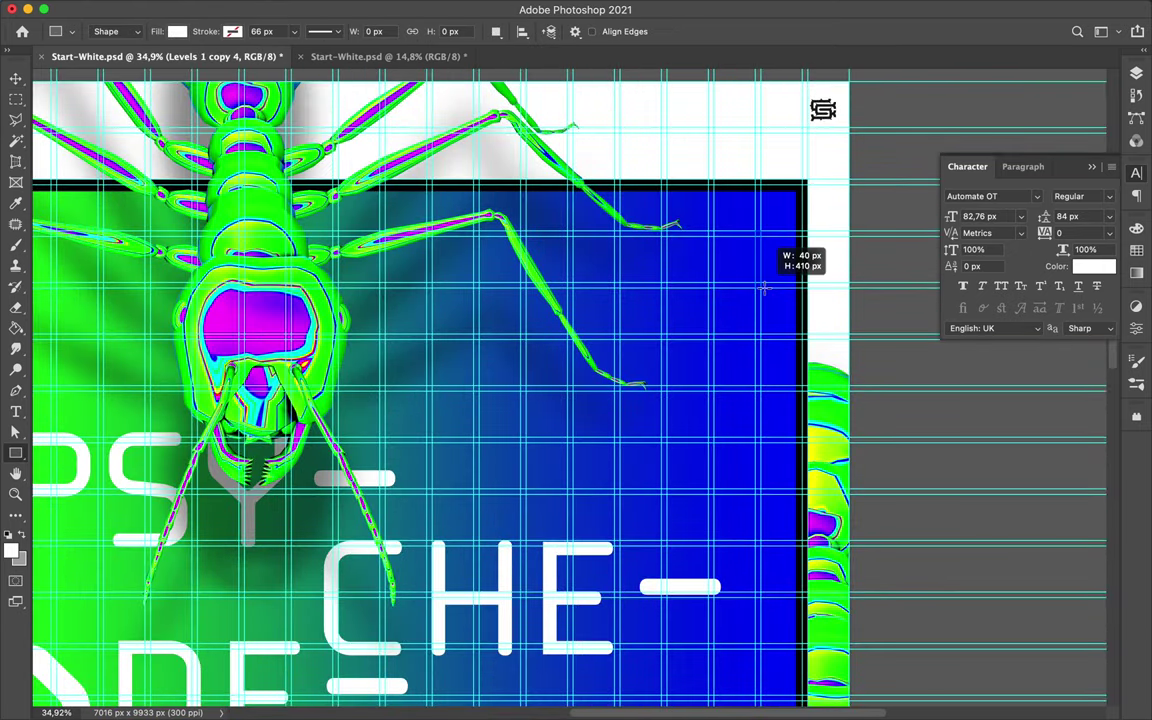
{"action": "key", "text": "v"}
{"action": "scroll", "coordinate": [572, 388], "scroll_direction": "up", "scroll_amount": 2}
{"action": "left_click_drag", "start_coordinate": [808, 204], "coordinate": [482, 382]}
Step: Scatter more white bar copies around the title and near #13
{"action": "key", "text": "a"}
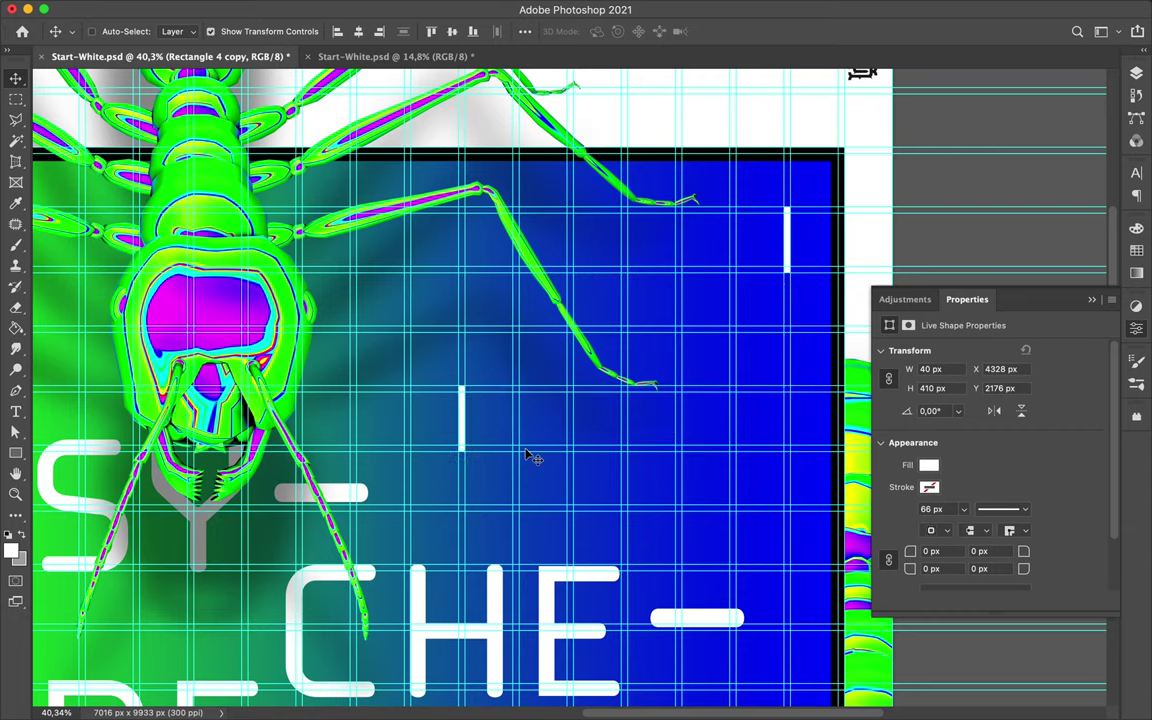
{"action": "left_click", "coordinate": [790, 240], "text": "shift"}
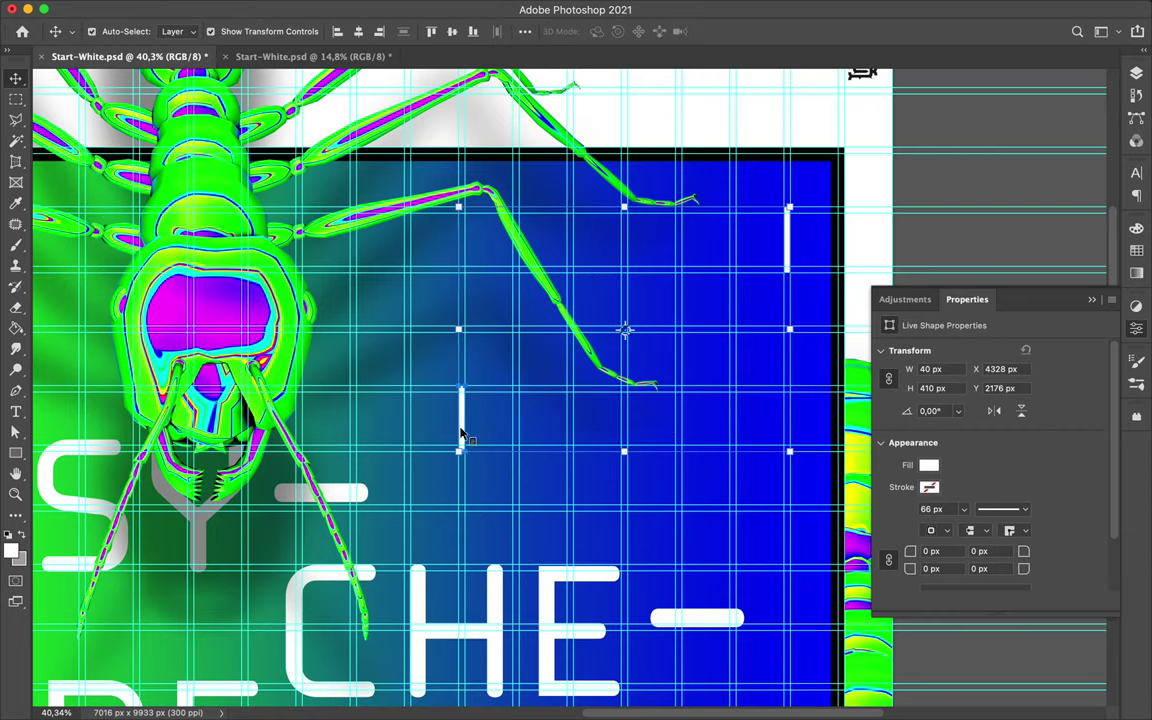
{"action": "scroll", "coordinate": [569, 390], "scroll_direction": "down", "scroll_amount": 2}
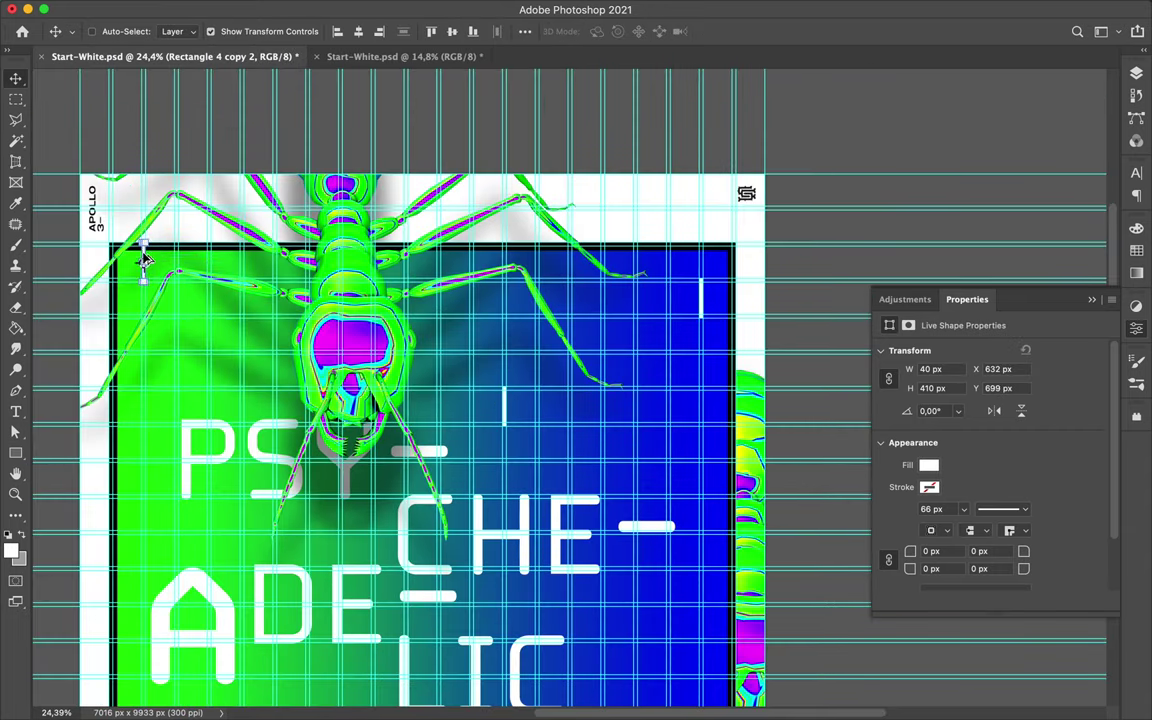
{"action": "scroll", "coordinate": [636, 620], "scroll_direction": "down", "scroll_amount": 5}
{"action": "left_click_drag", "start_coordinate": [625, 180], "coordinate": [702, 600]}
{"action": "scroll", "coordinate": [782, 627], "scroll_direction": "up", "scroll_amount": 2}
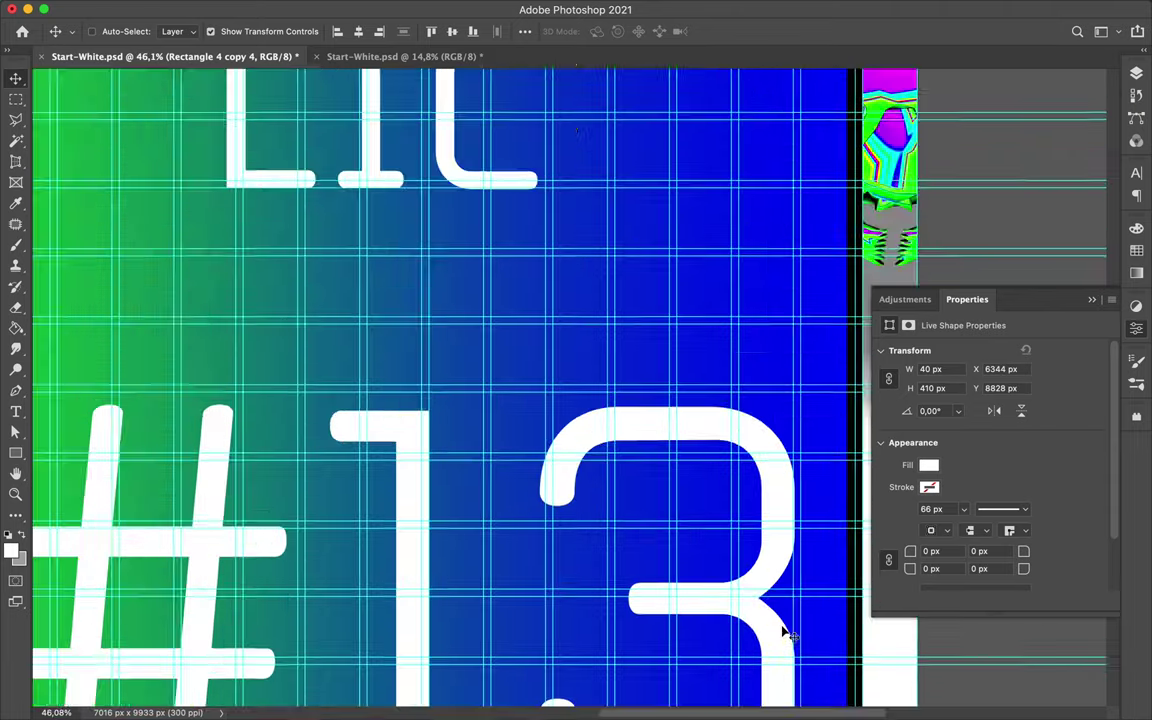
{"action": "scroll", "coordinate": [628, 432], "scroll_direction": "down", "scroll_amount": 1}
{"action": "scroll", "coordinate": [628, 432], "scroll_direction": "down", "scroll_amount": 1}
{"action": "scroll", "coordinate": [630, 620], "scroll_direction": "up", "scroll_amount": 1}
{"action": "left_click_drag", "start_coordinate": [627, 614], "coordinate": [208, 321]}
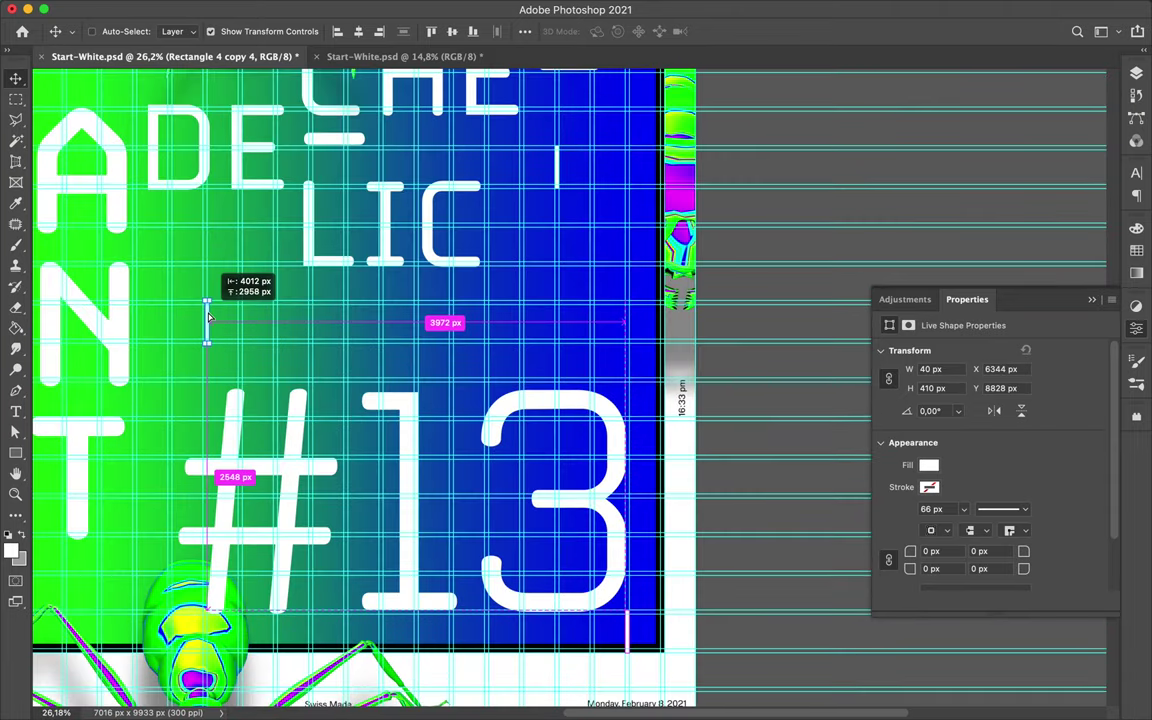
{"action": "scroll", "coordinate": [213, 320], "scroll_direction": "up", "scroll_amount": 3}
{"action": "scroll", "coordinate": [213, 320], "scroll_direction": "down", "scroll_amount": 2}
{"action": "scroll", "coordinate": [431, 202], "scroll_direction": "down", "scroll_amount": 1}
Step: Add further bar copies near the ant's leg and beside the letter T, then select the bar copies
{"action": "left_click_drag", "start_coordinate": [499, 575], "coordinate": [262, 258]}
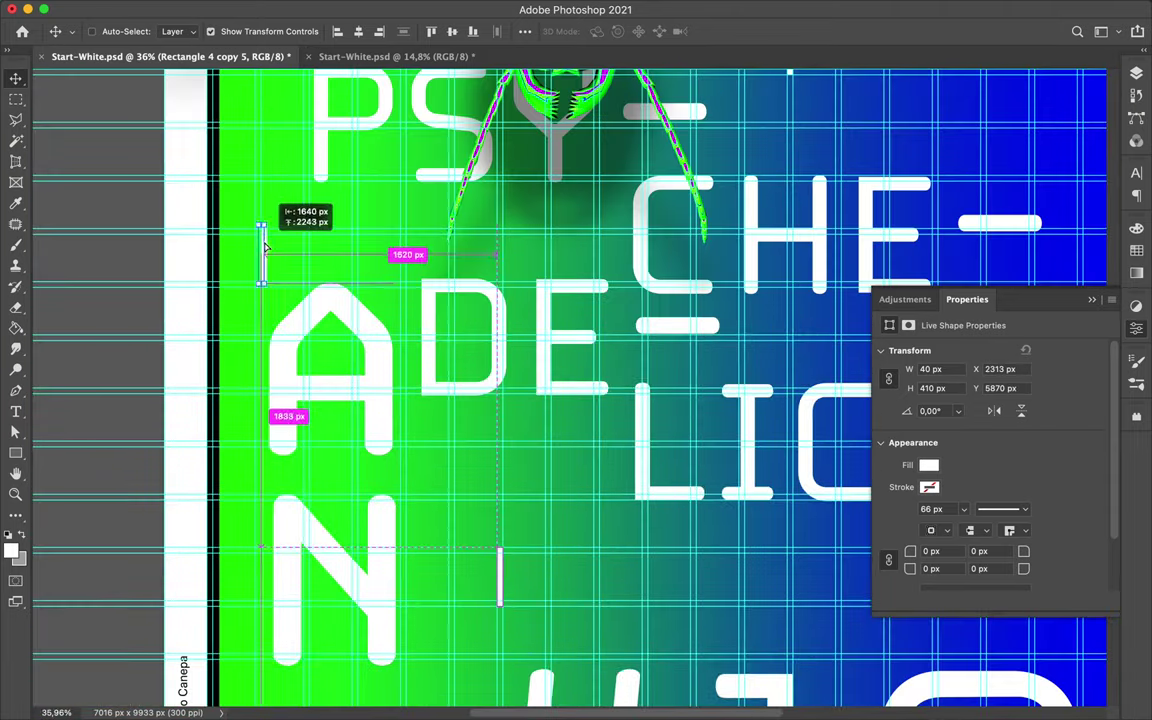
{"action": "scroll", "coordinate": [743, 90], "scroll_direction": "up", "scroll_amount": 5}
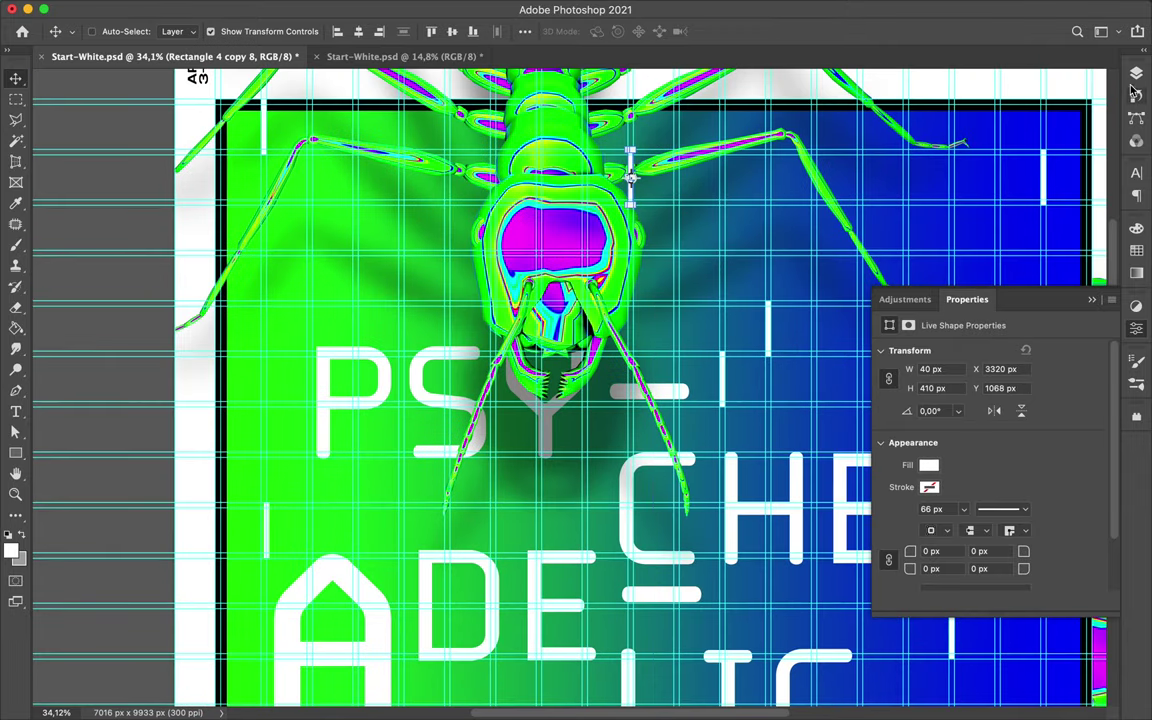
{"action": "scroll", "coordinate": [630, 175], "scroll_direction": "down", "scroll_amount": 2}
{"action": "left_click_drag", "start_coordinate": [336, 215], "coordinate": [515, 235]}
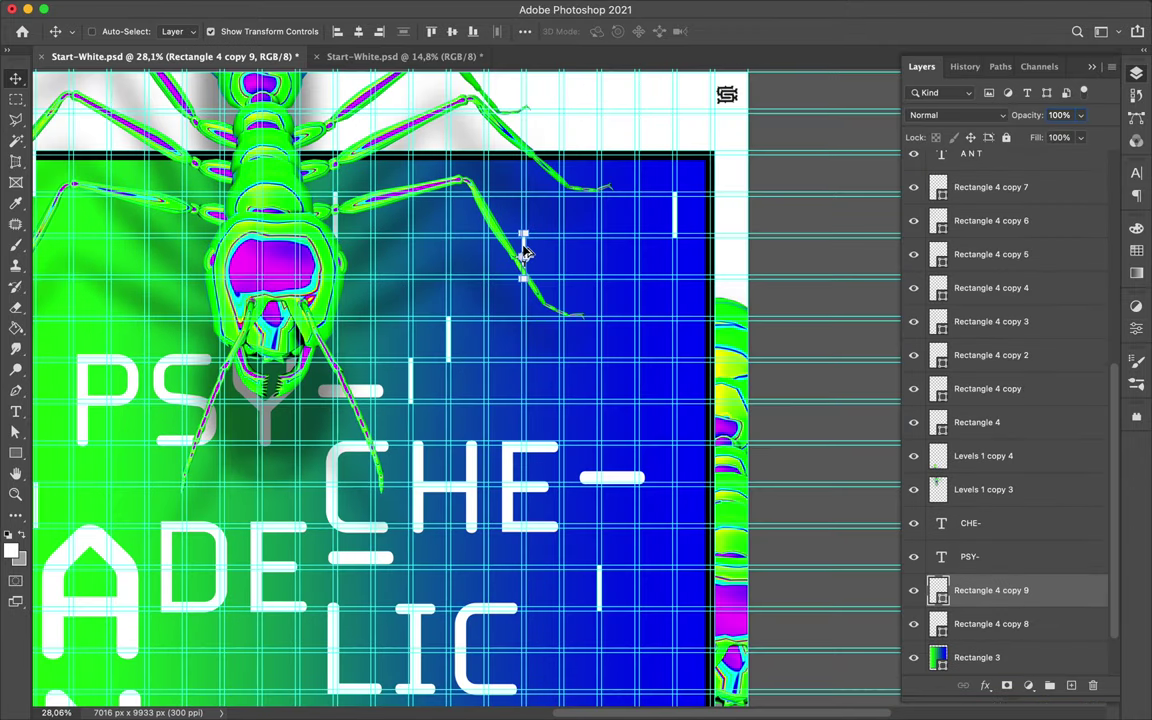
{"action": "left_click_drag", "start_coordinate": [598, 297], "coordinate": [610, 302]}
{"action": "left_click_drag", "start_coordinate": [420, 230], "coordinate": [350, 225]}
{"action": "scroll", "coordinate": [508, 165], "scroll_direction": "down", "scroll_amount": 2}
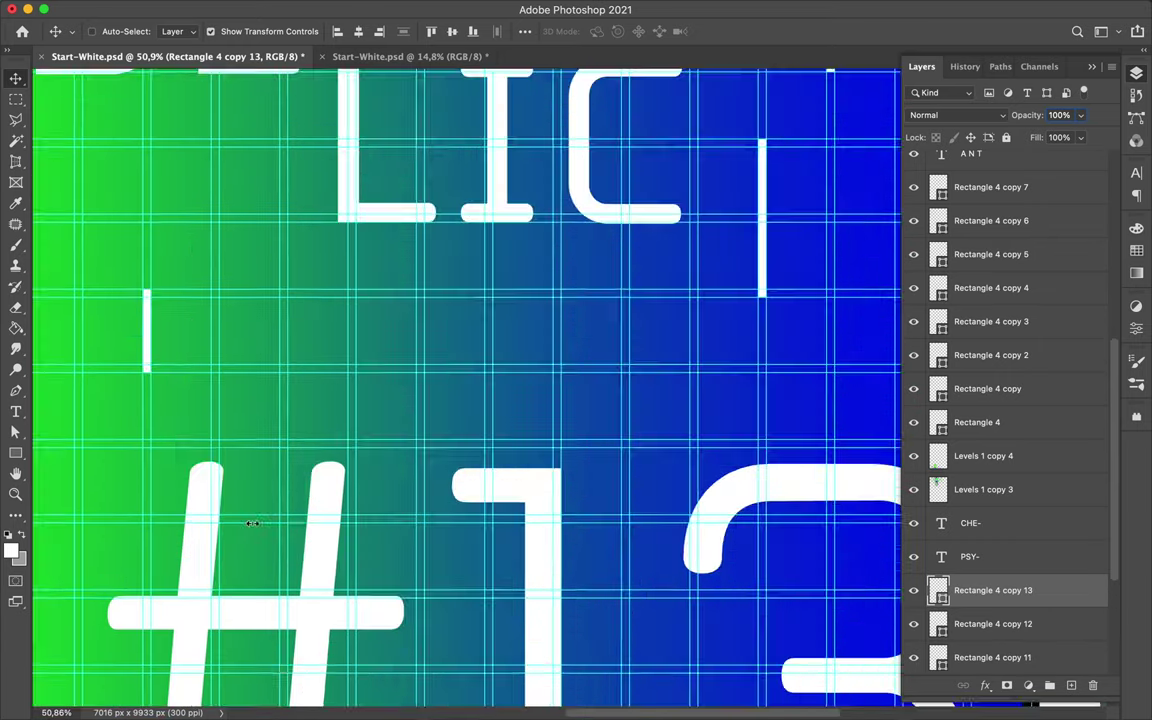
{"action": "left_click_drag", "start_coordinate": [650, 480], "coordinate": [481, 428]}
{"action": "scroll", "coordinate": [362, 450], "scroll_direction": "down", "scroll_amount": 3}
{"action": "scroll", "coordinate": [250, 380], "scroll_direction": "down", "scroll_amount": 3}
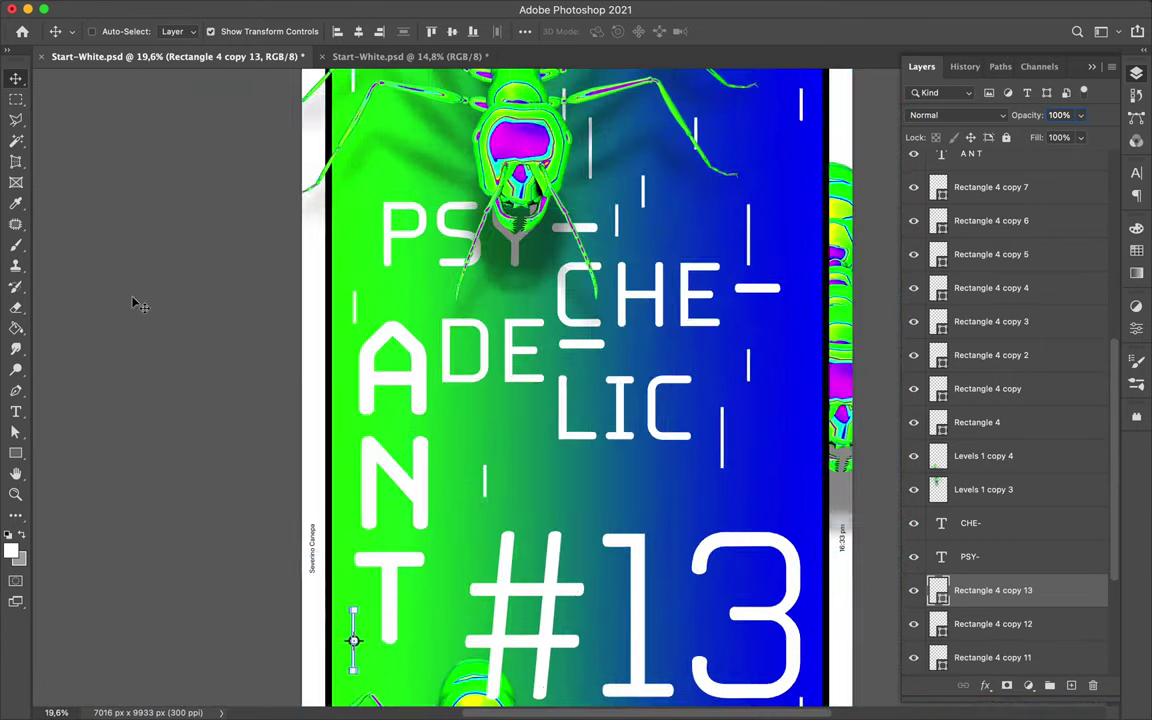
{"action": "scroll", "coordinate": [1000, 450], "scroll_direction": "down", "scroll_amount": 3}
{"action": "left_click", "coordinate": [990, 557], "text": "shift"}
{"action": "left_click", "coordinate": [957, 115]}
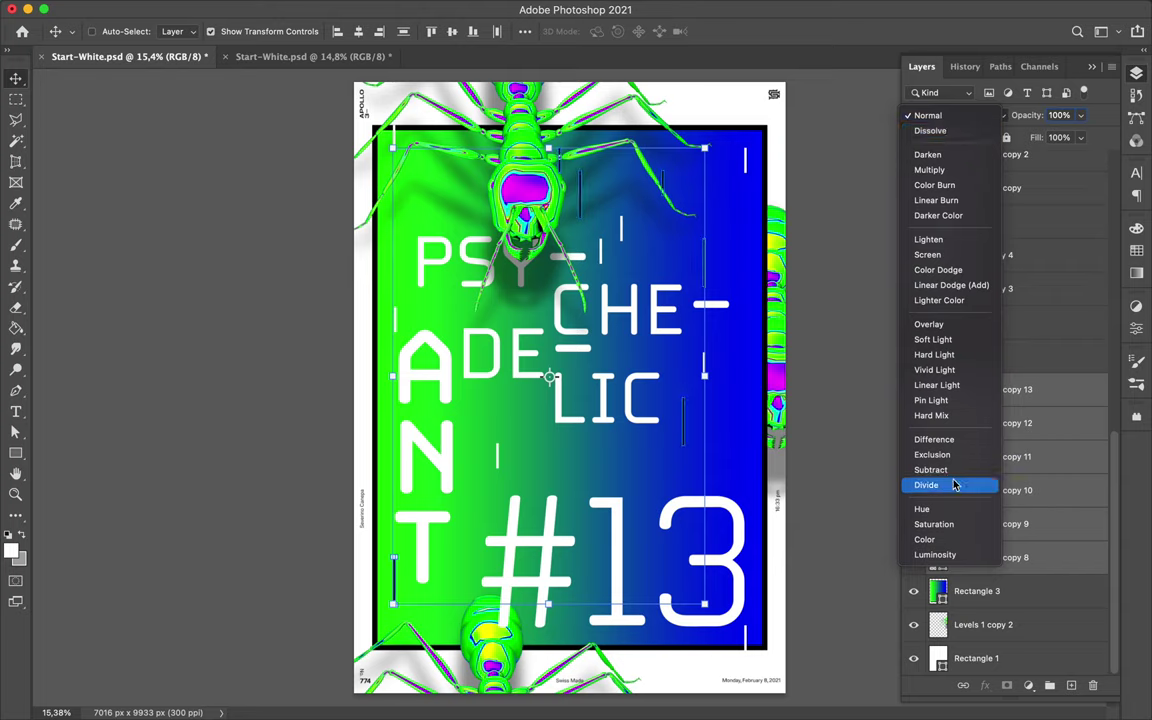
Step: Set the bar copies to Difference blend mode, then delete the bar layers
{"action": "left_click", "coordinate": [934, 439]}
{"action": "scroll", "coordinate": [1000, 400], "scroll_direction": "up", "scroll_amount": 5}
{"action": "left_click", "coordinate": [990, 229]}
{"action": "left_click", "coordinate": [990, 535], "text": "shift"}
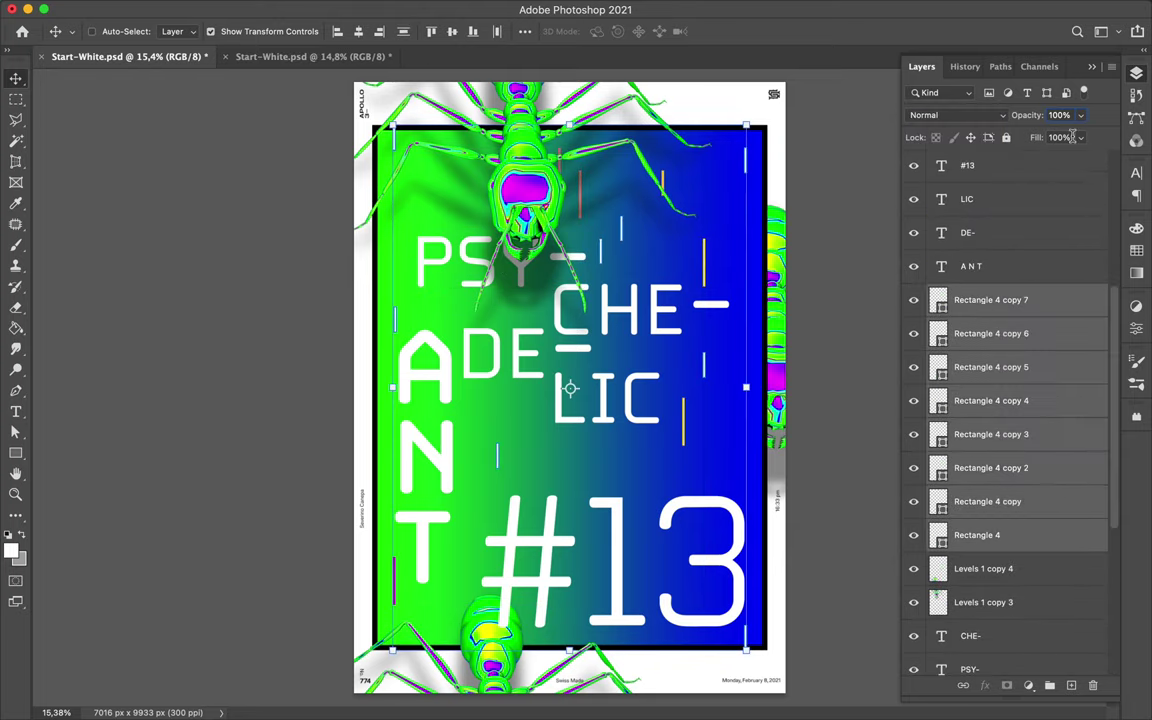
{"action": "key", "text": "Delete"}
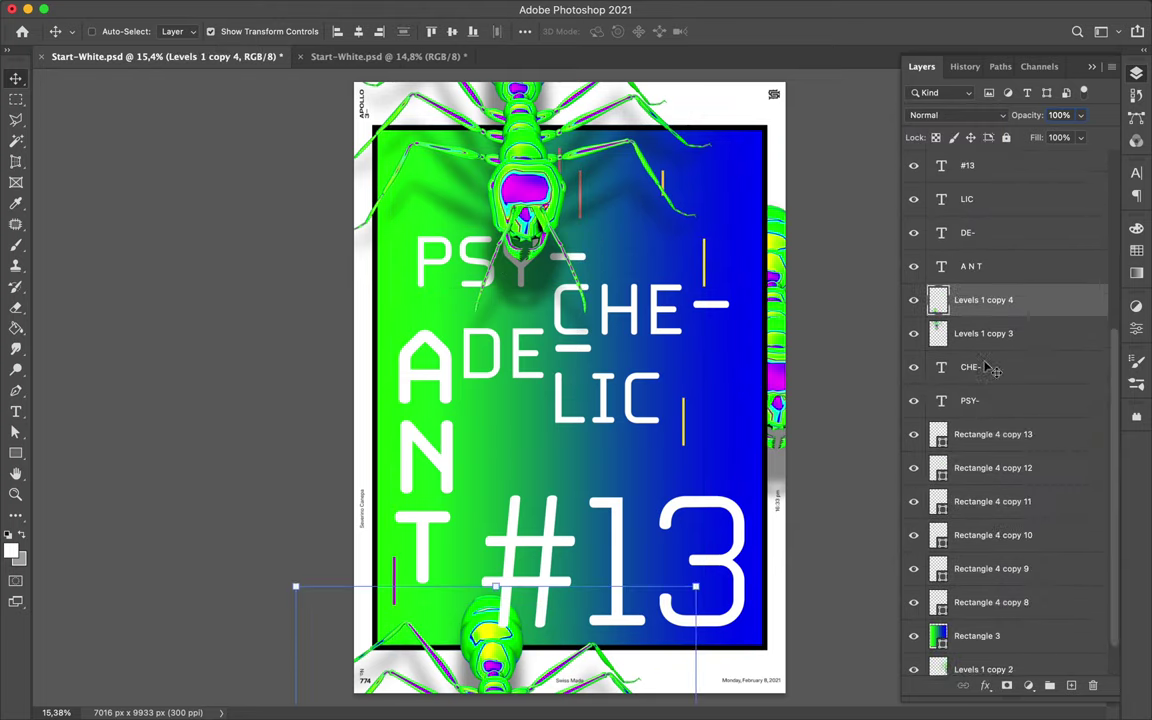
Step: Group the PSY-, CHE-, DE- and LIC layers below Levels 1 copy 3 and show the grid
{"action": "scroll", "coordinate": [1000, 450], "scroll_direction": "up", "scroll_amount": 3}
{"action": "left_click", "coordinate": [681, 314], "text": "ctrl"}
{"action": "left_click", "coordinate": [450, 262], "text": "ctrl+shift"}
{"action": "left_click", "coordinate": [500, 355], "text": "ctrl+shift"}
{"action": "left_click", "coordinate": [605, 400], "text": "ctrl+shift"}
{"action": "mouse_move", "coordinate": [967, 355]}
{"action": "left_mouse_down"}
{"action": "mouse_move", "coordinate": [1021, 437]}
{"action": "mouse_move", "coordinate": [1000, 575]}
{"action": "left_mouse_up"}
{"action": "key", "text": "ctrl+g"}
{"action": "left_click_drag", "start_coordinate": [628, 400], "coordinate": [628, 380]}
{"action": "key", "text": "ctrl+apostrophe"}
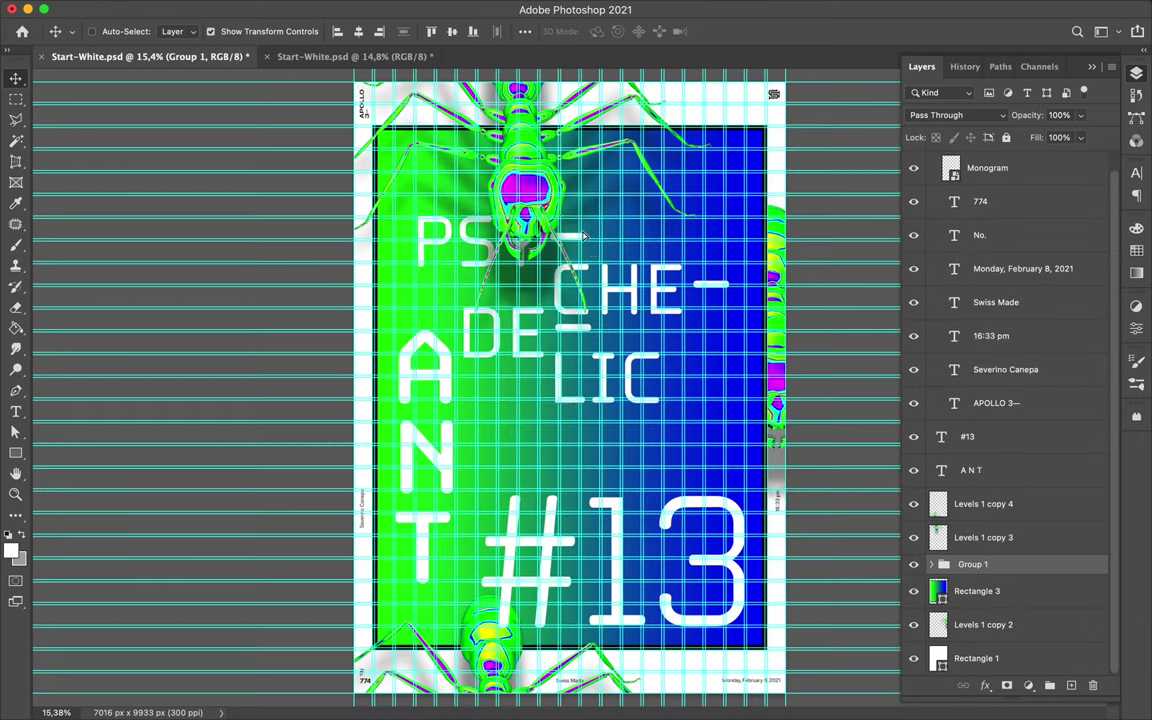
Step: Raise the lettering slightly and change the grey shade of the canvas surround
{"action": "left_click_drag", "start_coordinate": [545, 185], "coordinate": [540, 157]}
{"action": "right_click", "coordinate": [842, 405]}
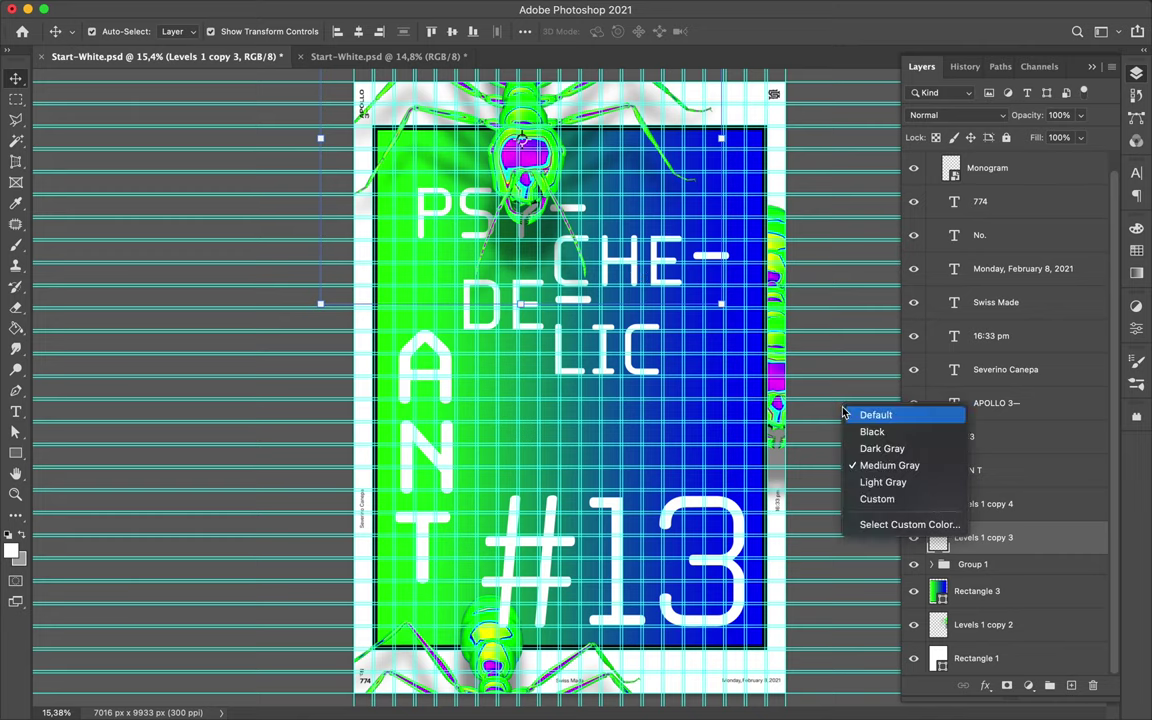
{"action": "left_click", "coordinate": [868, 463]}
{"action": "key", "text": "ctrl+apostrophe"}
Step: Enlarge the lettering group (Group 1) to about 131% and reposition the PSY- lettering
{"action": "left_click", "coordinate": [973, 564]}
{"action": "key", "text": "ctrl+t"}
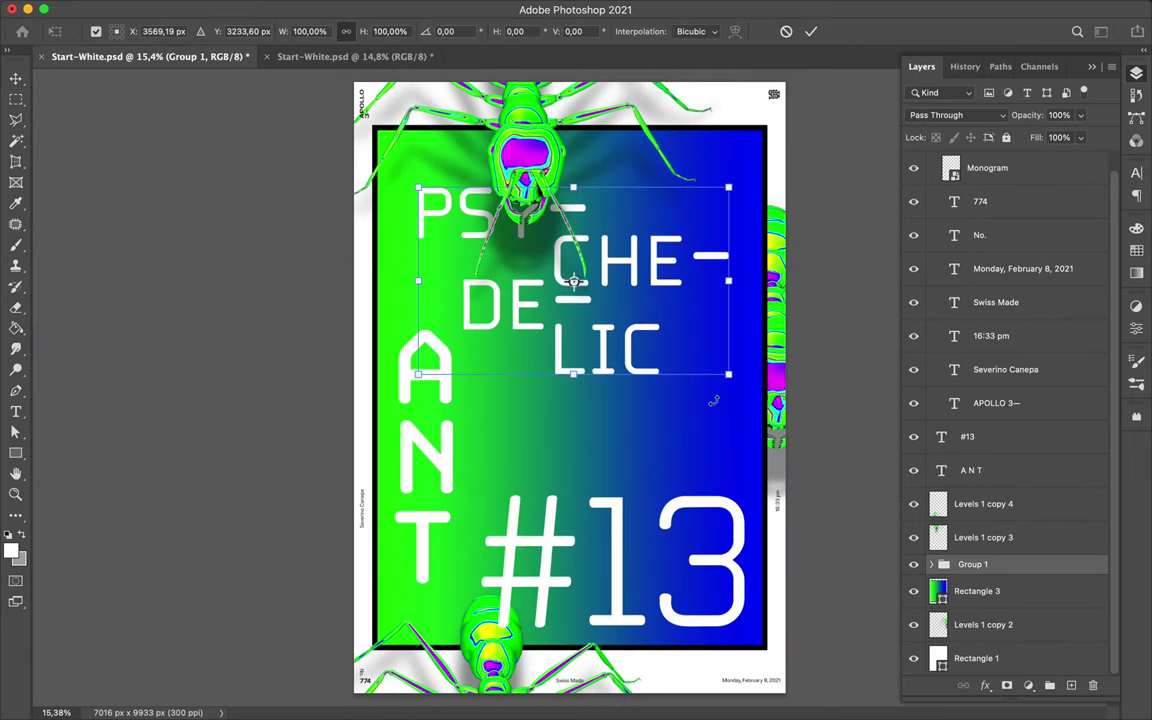
{"action": "key", "text": "ctrl+apostrophe"}
{"action": "left_click_drag", "start_coordinate": [764, 391], "coordinate": [745, 386]}
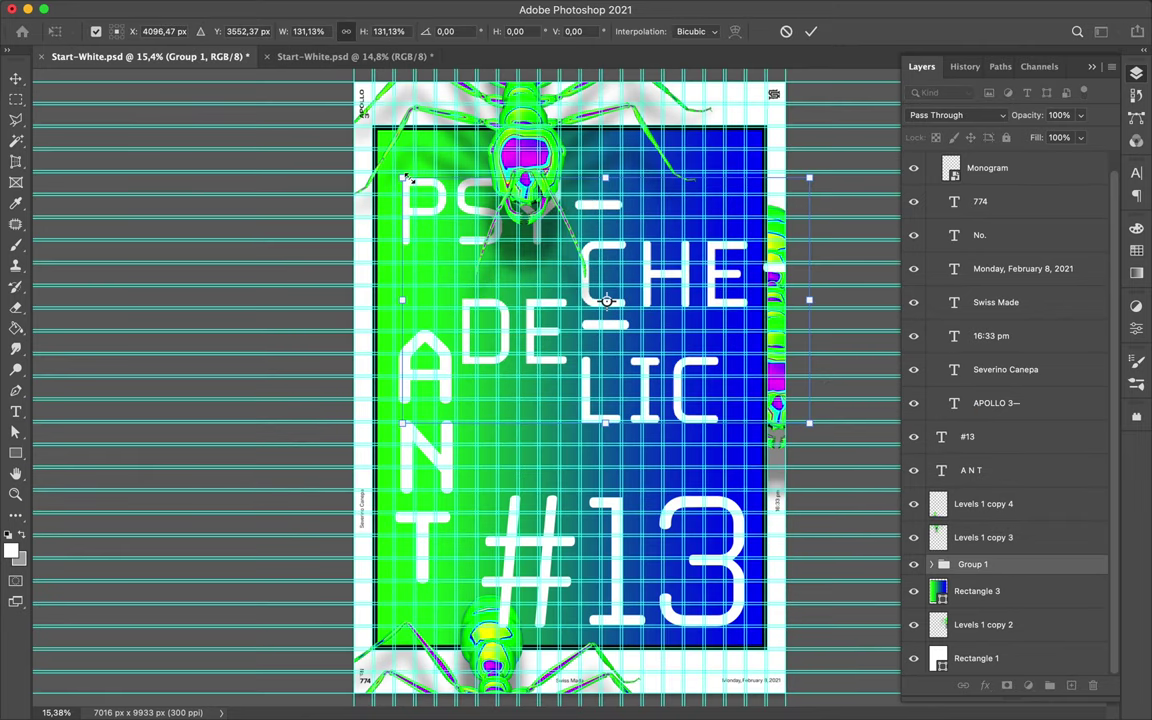
{"action": "key", "text": "Return"}
{"action": "key", "text": "ctrl+apostrophe"}
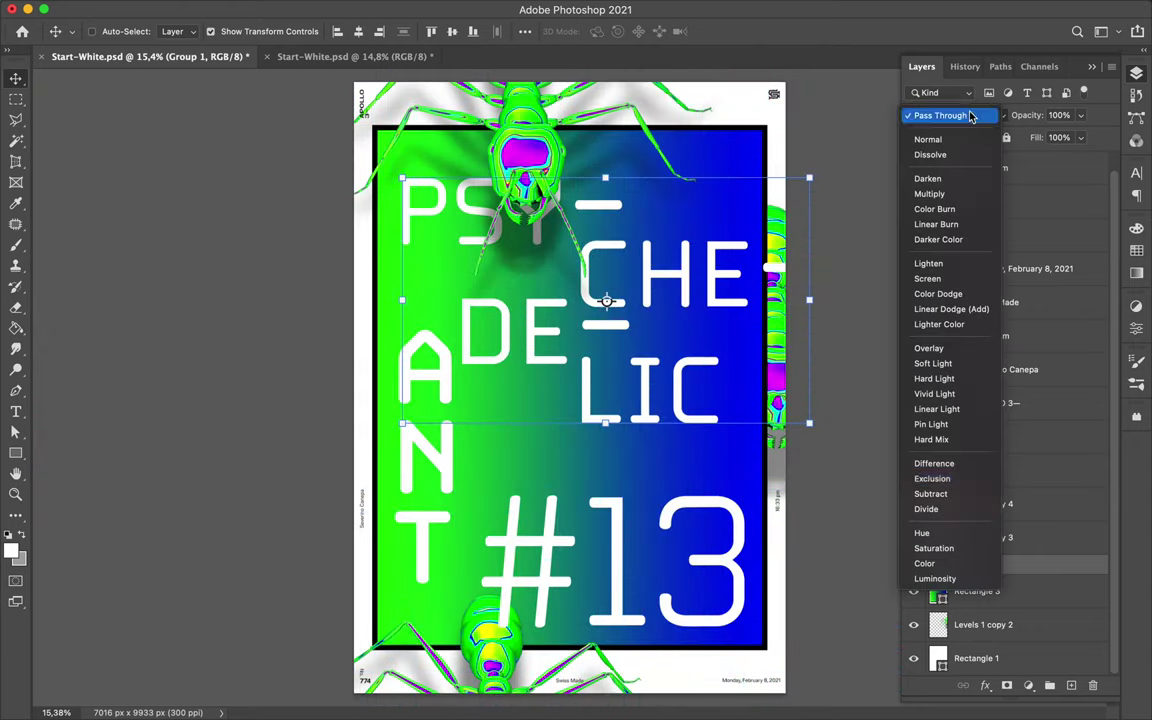
{"action": "left_click_drag", "start_coordinate": [440, 197], "coordinate": [440, 222]}
{"action": "left_click_drag", "start_coordinate": [548, 330], "coordinate": [476, 292]}
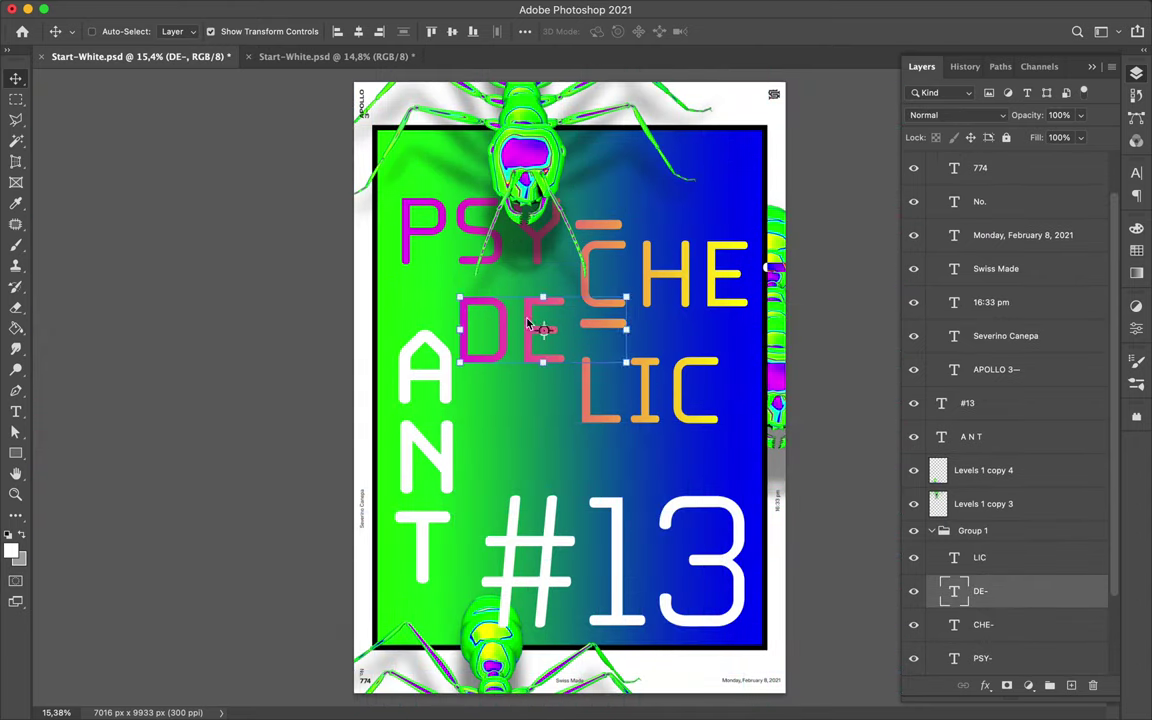
Step: Try resizing the vertical A N T lettering, then undo the resize
{"action": "left_click", "coordinate": [700, 395], "text": "ctrl"}
{"action": "left_click", "coordinate": [427, 454], "text": "ctrl"}
{"action": "key", "text": "ctrl+t"}
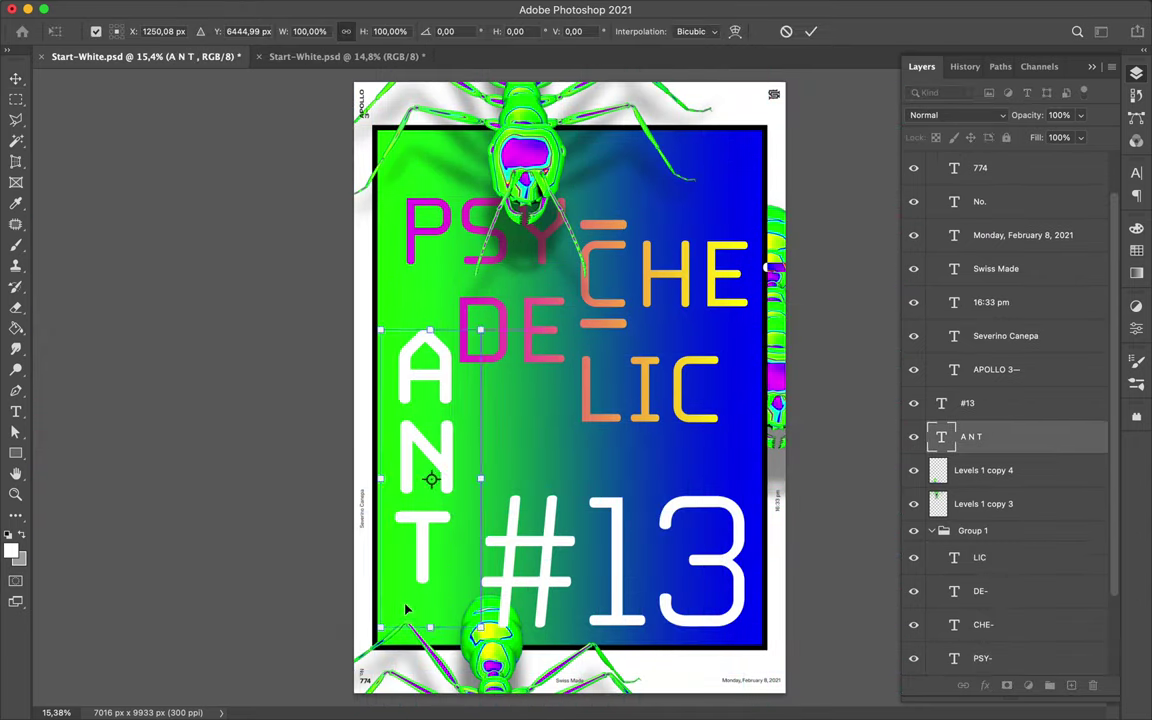
{"action": "left_click_drag", "start_coordinate": [367, 678], "coordinate": [380, 645]}
{"action": "key", "text": "Return"}
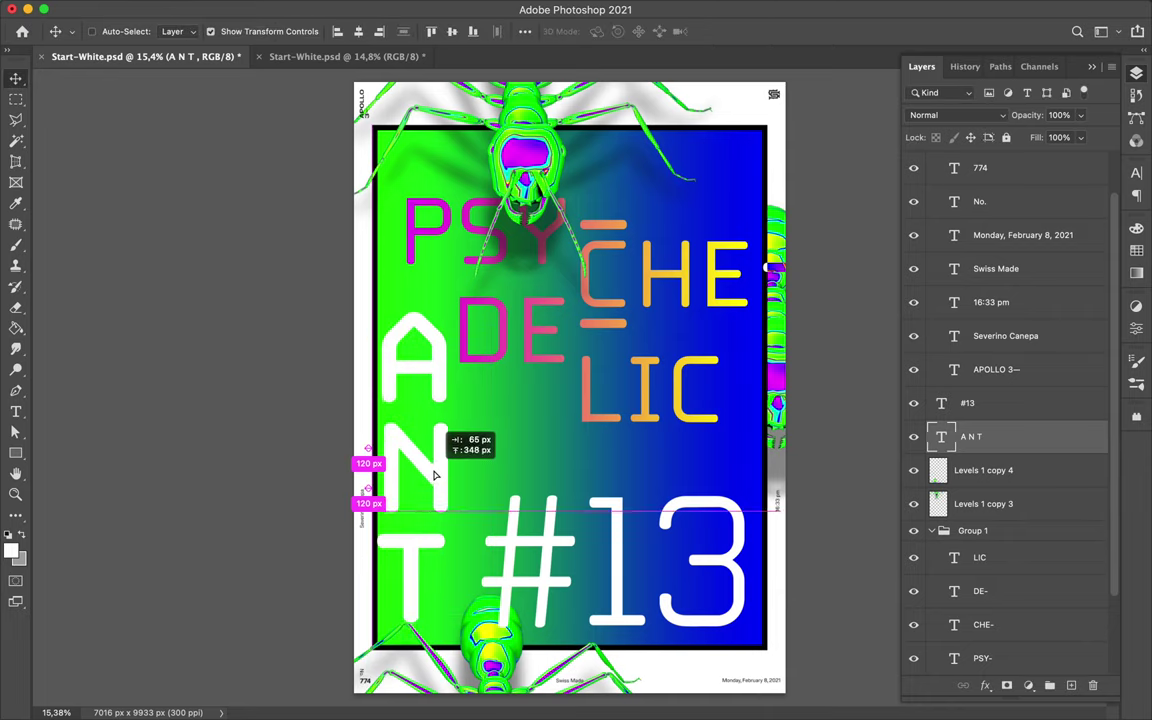
{"action": "key", "text": "ctrl+z"}
Step: Retype the text as ANT, move it below the lettering, and delete the separate ANT layer
{"action": "double_click", "coordinate": [425, 420]}
{"action": "type", "text": "ANT"}
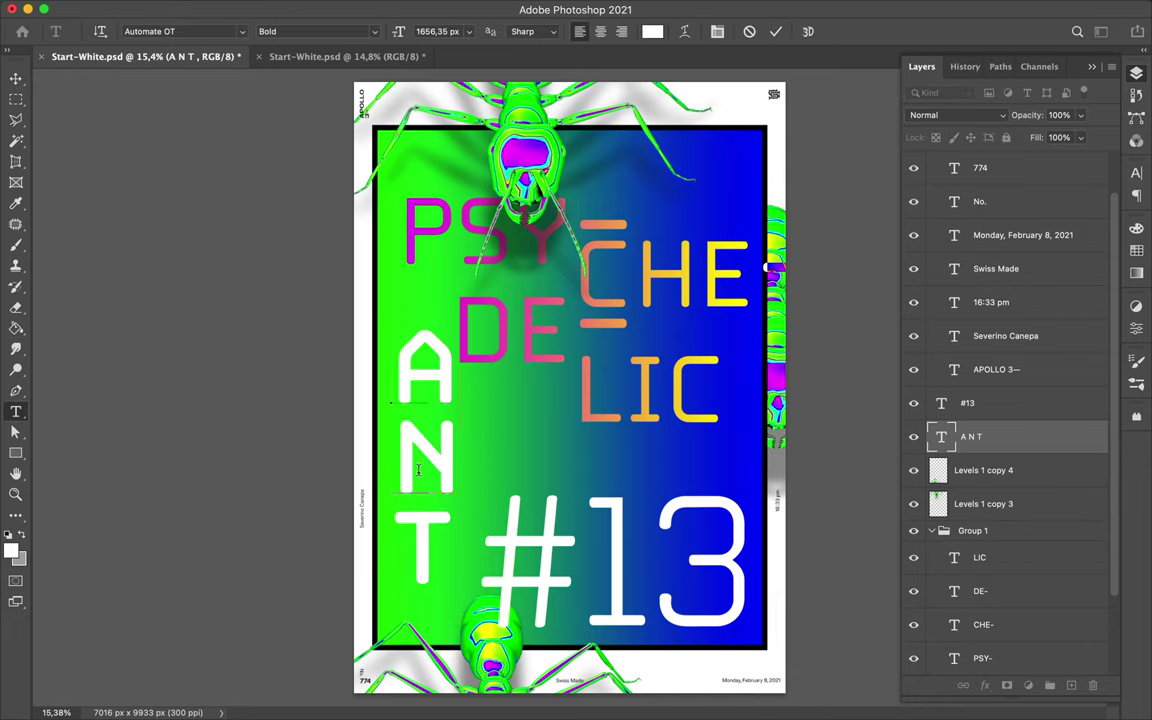
{"action": "key", "text": "ctrl+Return"}
{"action": "mouse_move", "coordinate": [490, 450]}
{"action": "left_mouse_down"}
{"action": "mouse_move", "coordinate": [504, 437]}
{"action": "mouse_move", "coordinate": [454, 403]}
{"action": "left_mouse_up"}
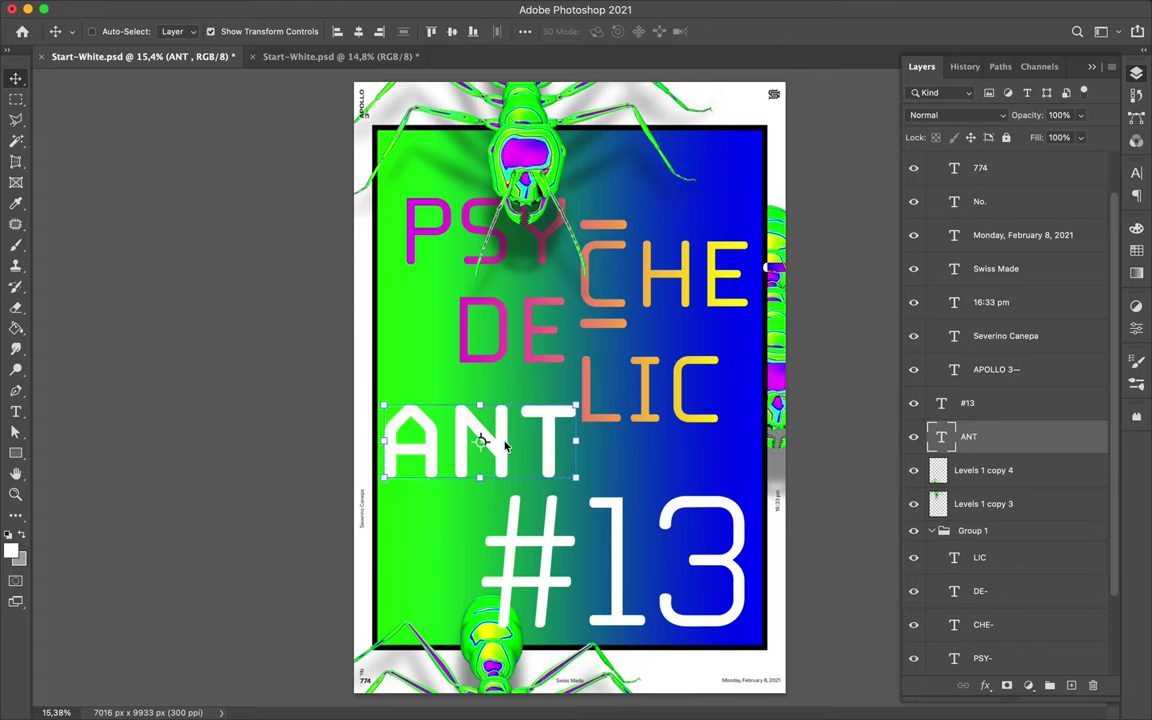
{"action": "key", "text": "Delete"}
Step: Duplicate the LIC line toward the lower left and retype the copy as horizontal ANT
{"action": "mouse_move", "coordinate": [649, 373]}
{"action": "left_mouse_down"}
{"action": "mouse_move", "coordinate": [474, 433]}
{"action": "mouse_move", "coordinate": [452, 452]}
{"action": "left_mouse_up"}
{"action": "double_click", "coordinate": [470, 445]}
{"action": "type", "text": "ANT"}
{"action": "key", "text": "ctrl+Return"}
Step: Move #13 up slightly and undo a stray rectangle
{"action": "left_click", "coordinate": [562, 553]}
{"action": "left_click_drag", "start_coordinate": [562, 553], "coordinate": [577, 412]}
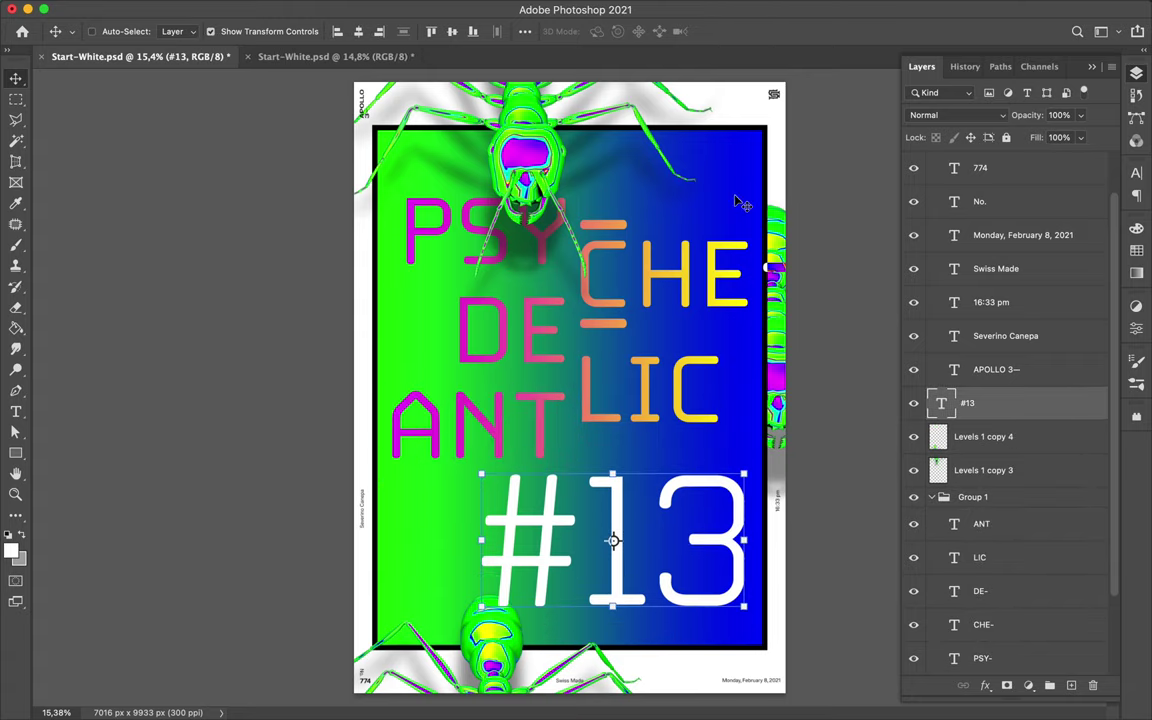
{"action": "key", "text": "u"}
{"action": "left_click_drag", "start_coordinate": [688, 196], "coordinate": [771, 77]}
{"action": "key", "text": "ctrl+z"}
Step: Draw a circle over the PSY lettering with the Ellipse tool
{"action": "right_click", "coordinate": [16, 452]}
{"action": "left_click", "coordinate": [103, 481]}
{"action": "mouse_move", "coordinate": [415, 240]}
{"action": "left_mouse_down"}
{"action": "mouse_move", "coordinate": [441, 200]}
{"action": "mouse_move", "coordinate": [427, 209]}
{"action": "left_mouse_up"}
Step: Duplicate the circle down toward ANT and select the gradient Rectangle 3 layer
{"action": "mouse_move", "coordinate": [442, 280]}
{"action": "left_mouse_down", "text": "alt"}
{"action": "mouse_move", "coordinate": [410, 600]}
{"action": "mouse_move", "coordinate": [334, 334]}
{"action": "left_mouse_up", "text": "alt"}
{"action": "scroll", "coordinate": [672, 258], "scroll_direction": "down", "scroll_amount": 2}
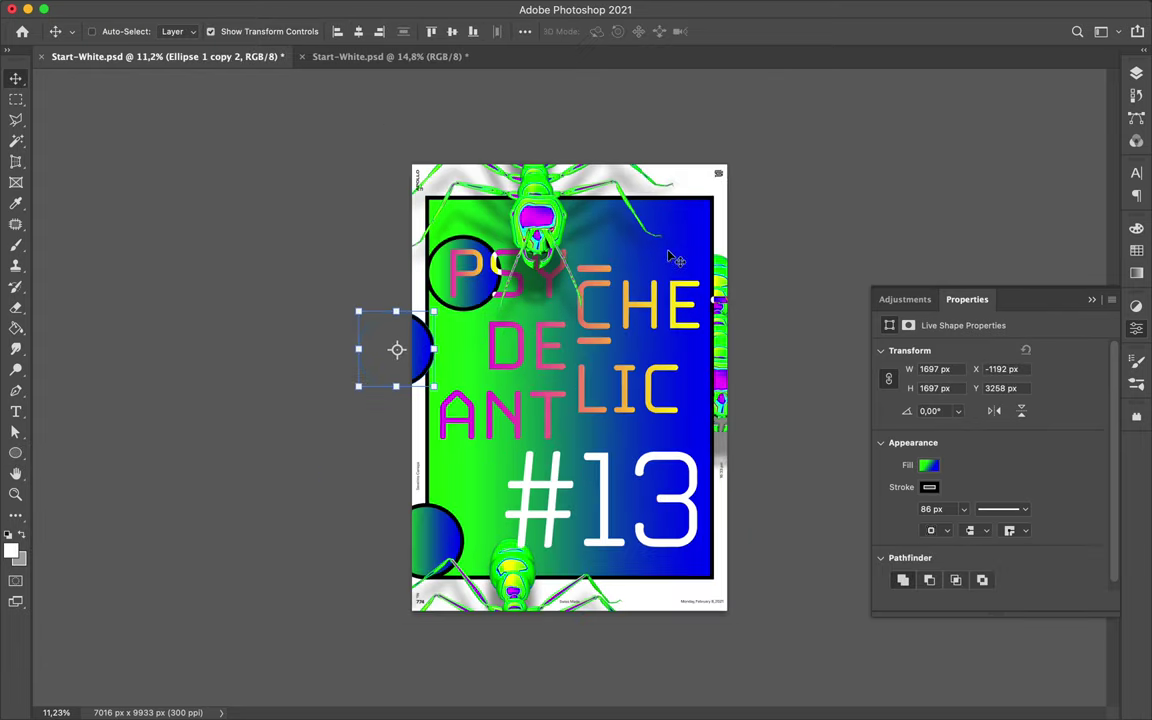
{"action": "left_click", "coordinate": [672, 258], "text": "super"}
{"action": "key", "text": "m"}
{"action": "key", "text": "u"}
Step: Draw a new gradient rectangle at the top right and resize it
{"action": "left_click_drag", "start_coordinate": [15, 452], "coordinate": [70, 410]}
{"action": "mouse_move", "coordinate": [530, 165]}
{"action": "left_mouse_down"}
{"action": "mouse_move", "coordinate": [687, 248]}
{"action": "mouse_move", "coordinate": [763, 218]}
{"action": "mouse_move", "coordinate": [704, 566]}
{"action": "mouse_move", "coordinate": [466, 430]}
{"action": "left_mouse_up"}
{"action": "key", "text": "v"}
{"action": "key", "text": "ctrl+t"}
{"action": "key", "text": "Return"}
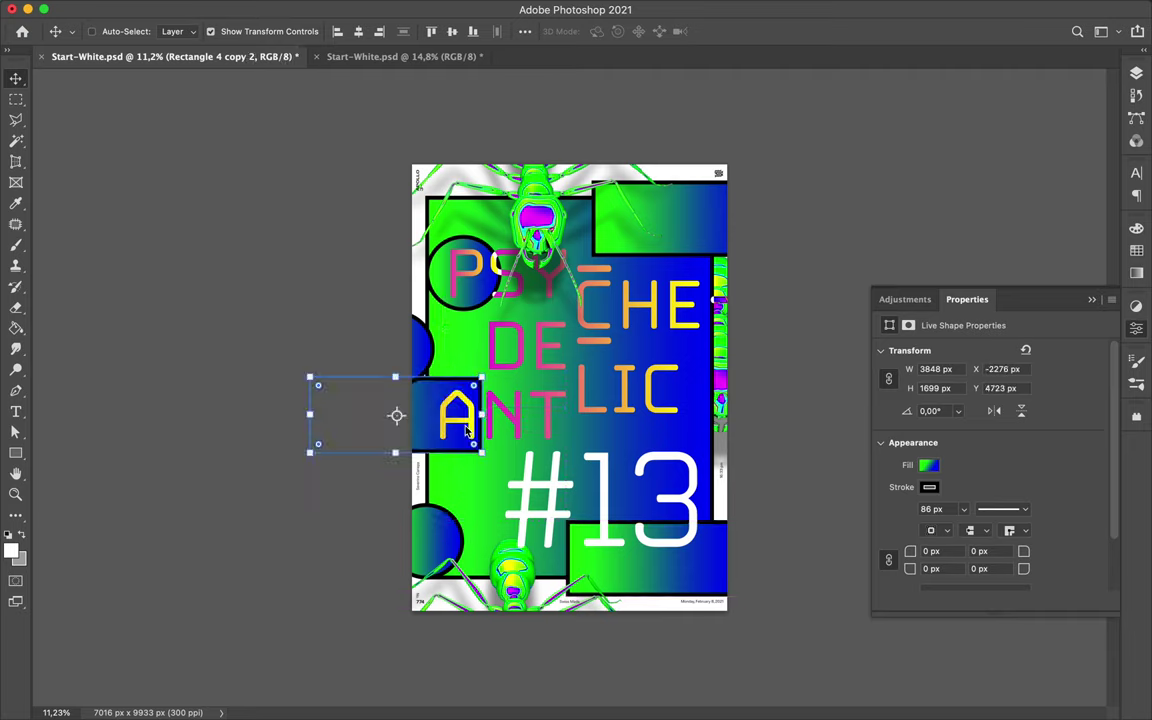
Step: Place rectangle copies on the right and beside LIC, narrowing the one below #13 to half width
{"action": "left_click_drag", "start_coordinate": [383, 461], "coordinate": [691, 415]}
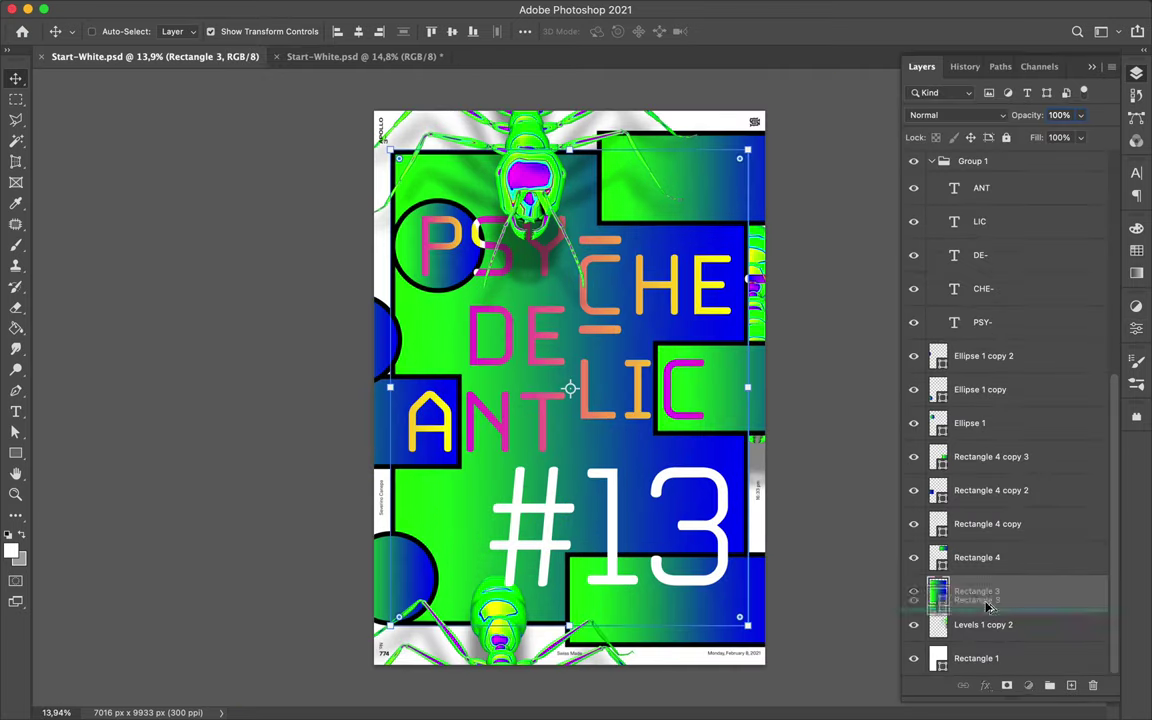
{"action": "left_click_drag", "start_coordinate": [987, 607], "coordinate": [987, 607]}
{"action": "left_click_drag", "start_coordinate": [477, 376], "coordinate": [446, 351]}
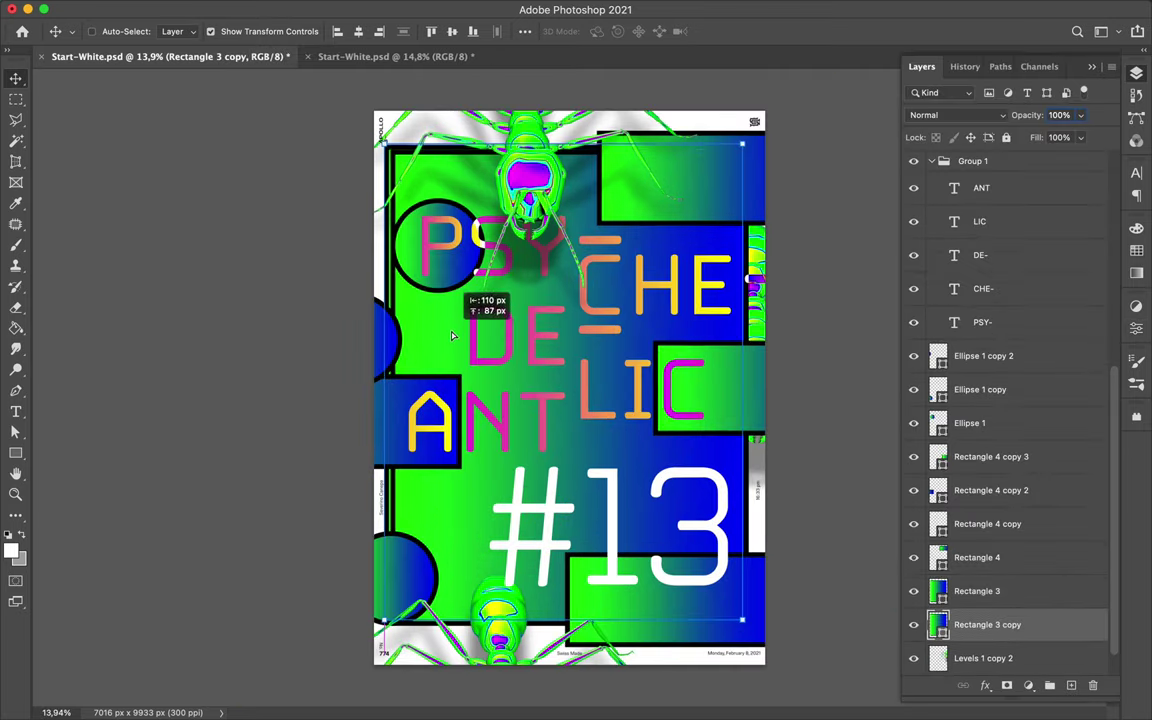
{"action": "mouse_move", "coordinate": [700, 180]}
{"action": "left_mouse_down"}
{"action": "mouse_move", "coordinate": [700, 240]}
{"action": "mouse_move", "coordinate": [784, 428]}
{"action": "mouse_move", "coordinate": [700, 615]}
{"action": "mouse_move", "coordinate": [703, 650]}
{"action": "left_mouse_up"}
{"action": "left_click_drag", "start_coordinate": [815, 613], "coordinate": [776, 602]}
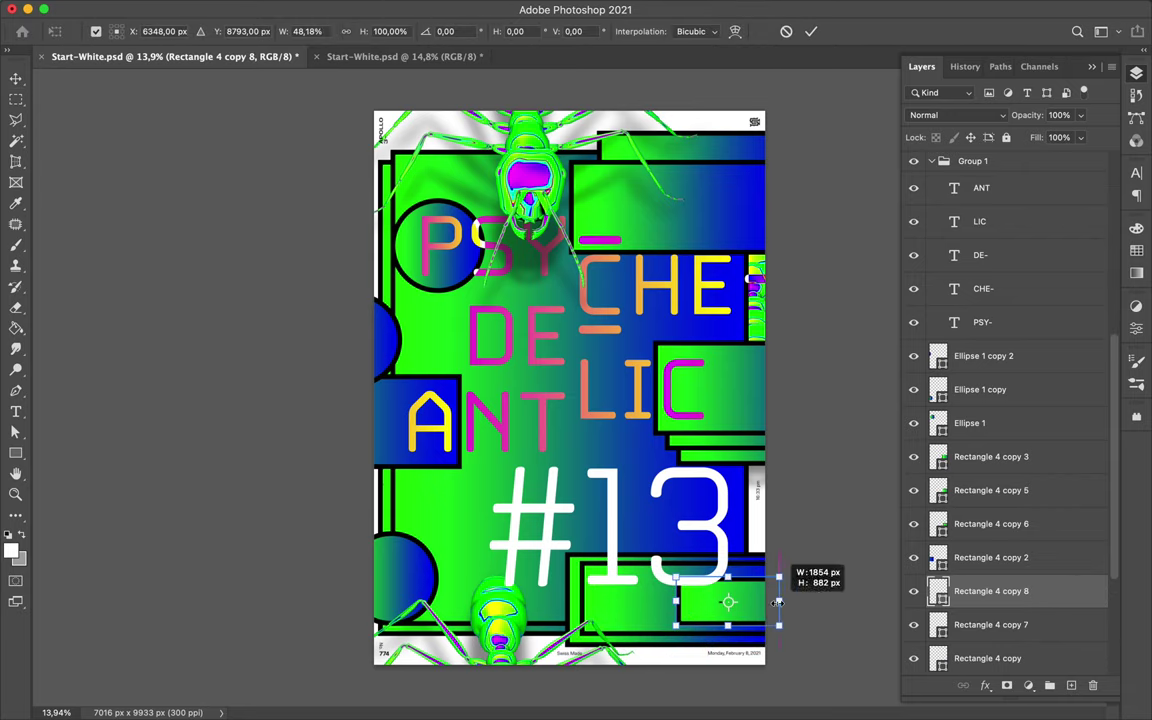
{"action": "key", "text": "Return"}
{"action": "left_click", "coordinate": [546, 340]}
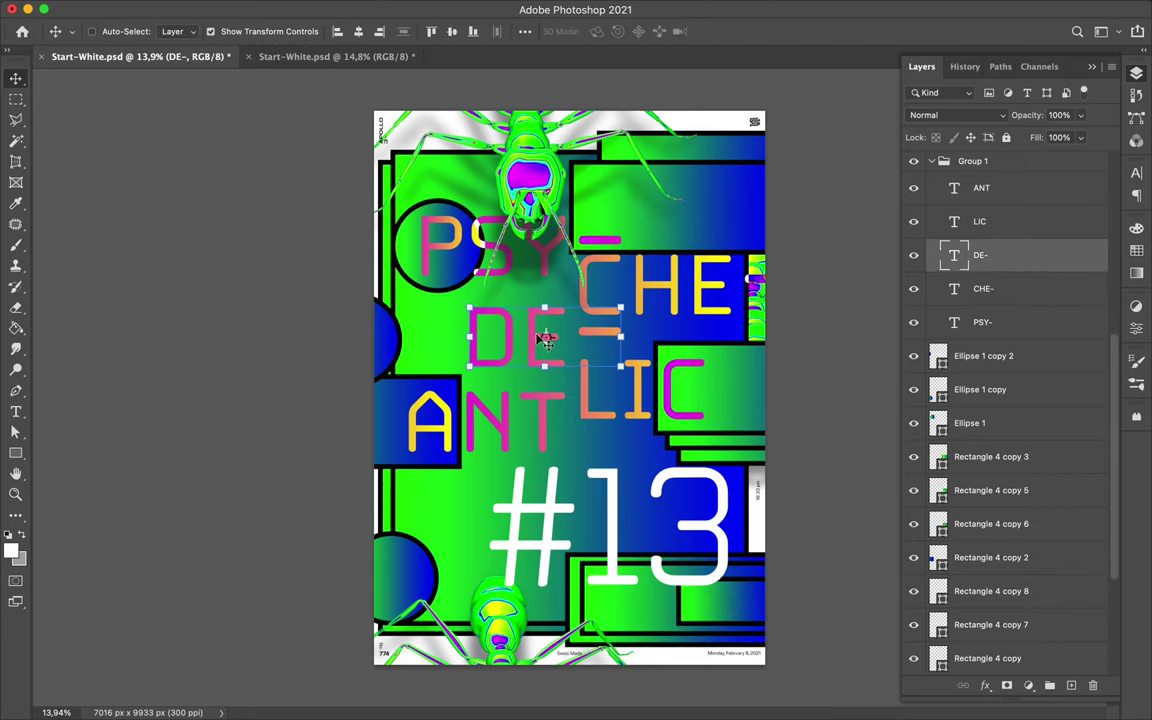
Step: Duplicate the circle near PSY and place another copy of it
{"action": "left_click", "coordinate": [455, 255]}
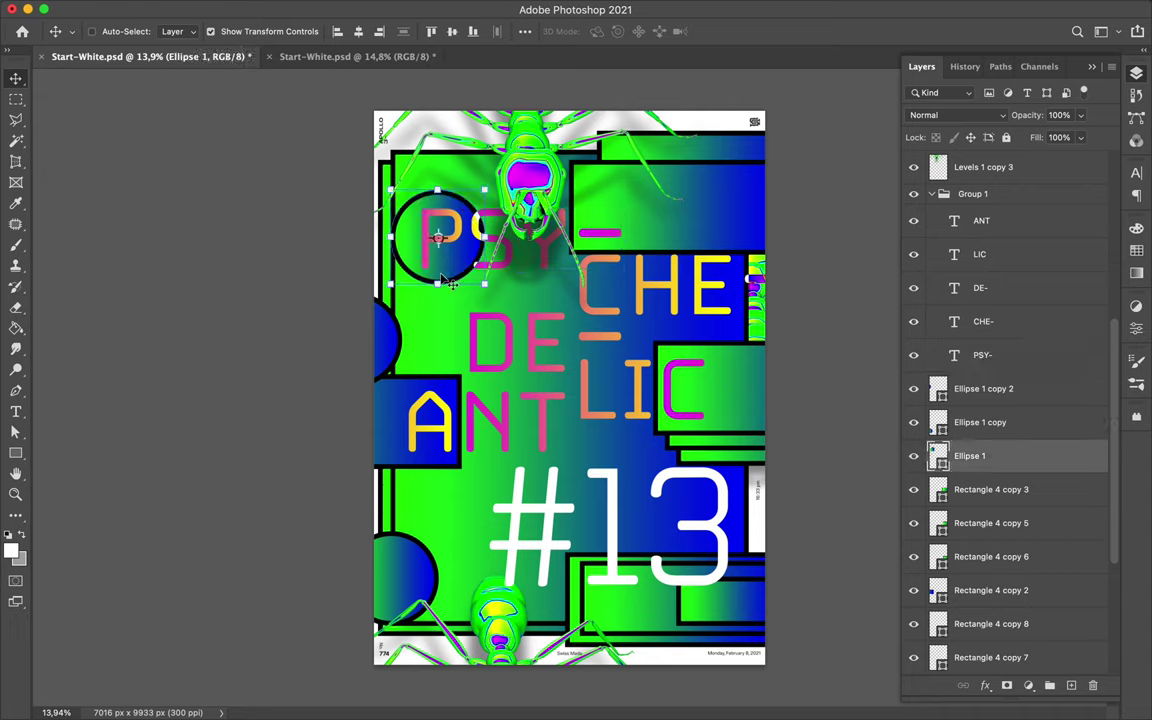
{"action": "left_click_drag", "start_coordinate": [455, 255], "coordinate": [430, 262]}
{"action": "mouse_move", "coordinate": [1000, 489]}
{"action": "left_mouse_down"}
{"action": "mouse_move", "coordinate": [968, 645]}
{"action": "mouse_move", "coordinate": [968, 557]}
{"action": "mouse_move", "coordinate": [968, 590]}
{"action": "left_mouse_up"}
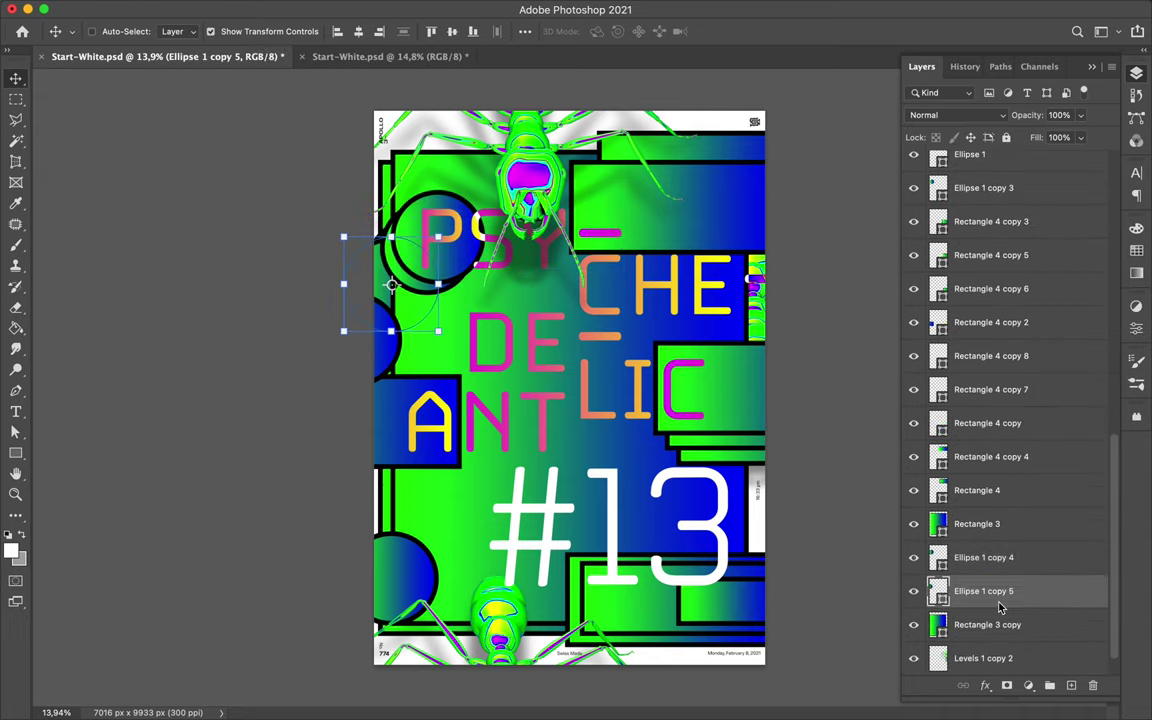
Step: Duplicate the large gradient rectangle and resize it into a narrow bar near the top
{"action": "left_click", "coordinate": [390, 505]}
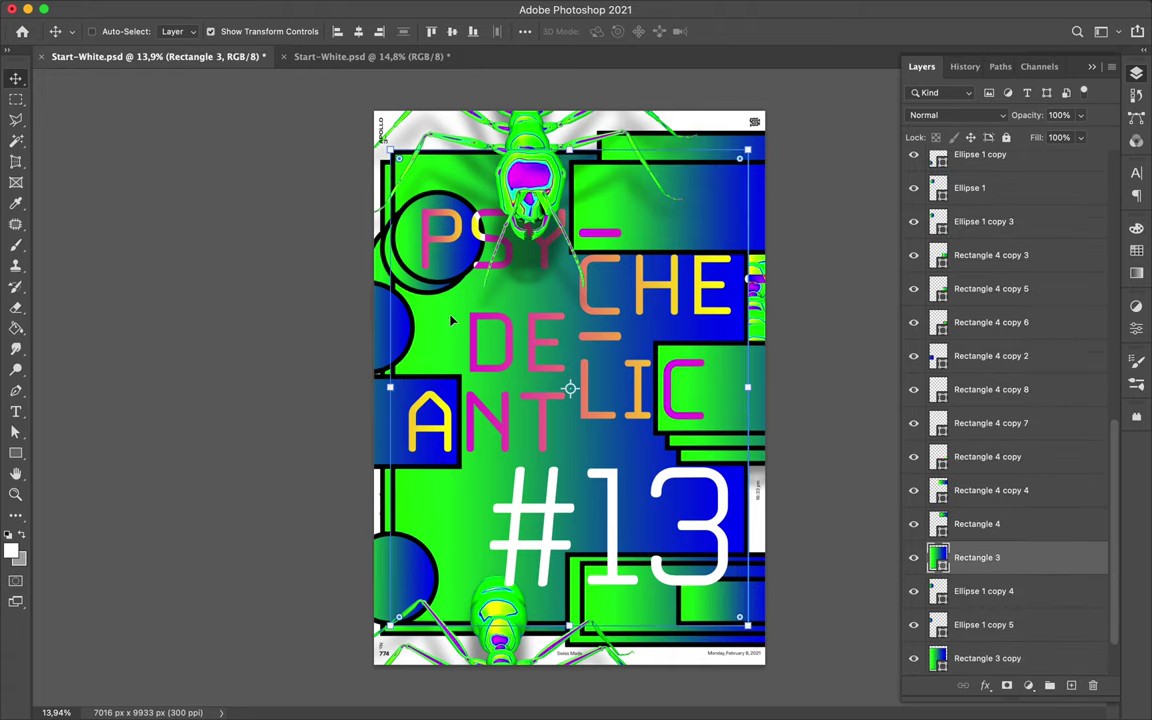
{"action": "left_click_drag", "start_coordinate": [452, 322], "coordinate": [467, 377]}
{"action": "left_click_drag", "start_coordinate": [589, 404], "coordinate": [589, 225]}
{"action": "mouse_move", "coordinate": [476, 188]}
{"action": "left_mouse_down"}
{"action": "mouse_move", "coordinate": [492, 181]}
{"action": "mouse_move", "coordinate": [440, 250]}
{"action": "left_mouse_up"}
{"action": "key", "text": "ctrl+t"}
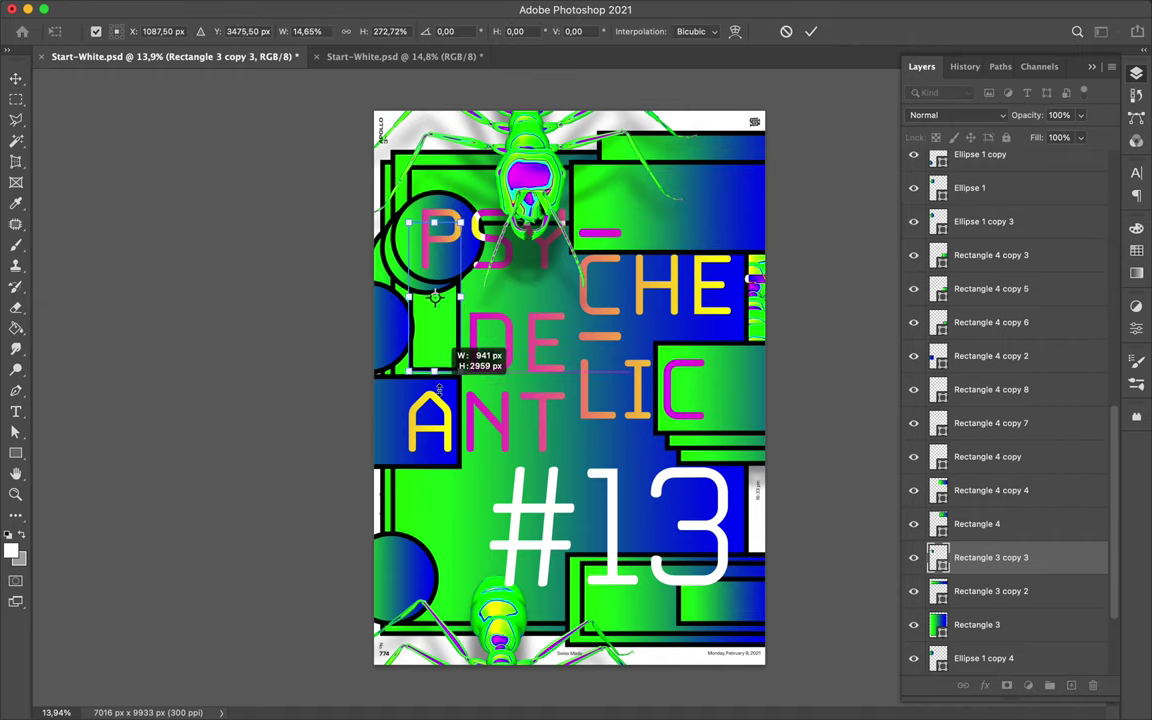
{"action": "key", "text": "Return"}
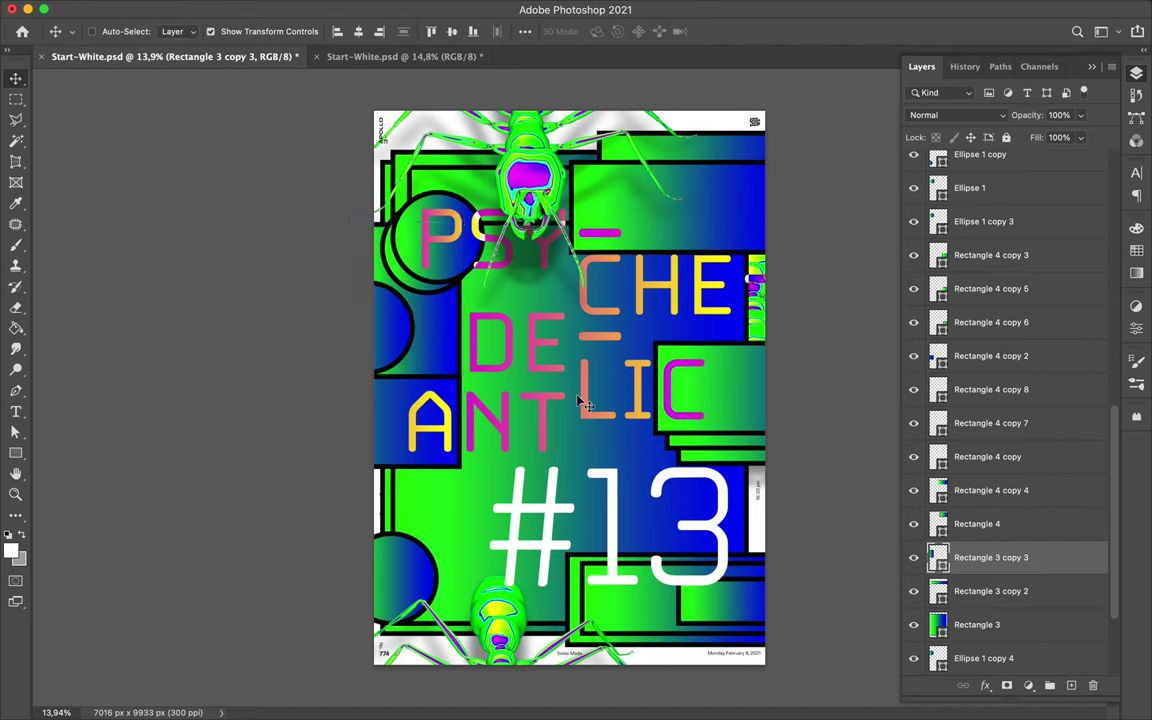
Step: Scale down the PSY-CHE-DE-LIC-ANT title and move it toward the centre
{"action": "left_click", "coordinate": [507, 305], "text": "ctrl"}
{"action": "key", "text": "ctrl+t"}
{"action": "key", "text": "Return"}
{"action": "left_click_drag", "start_coordinate": [572, 342], "coordinate": [632, 306]}
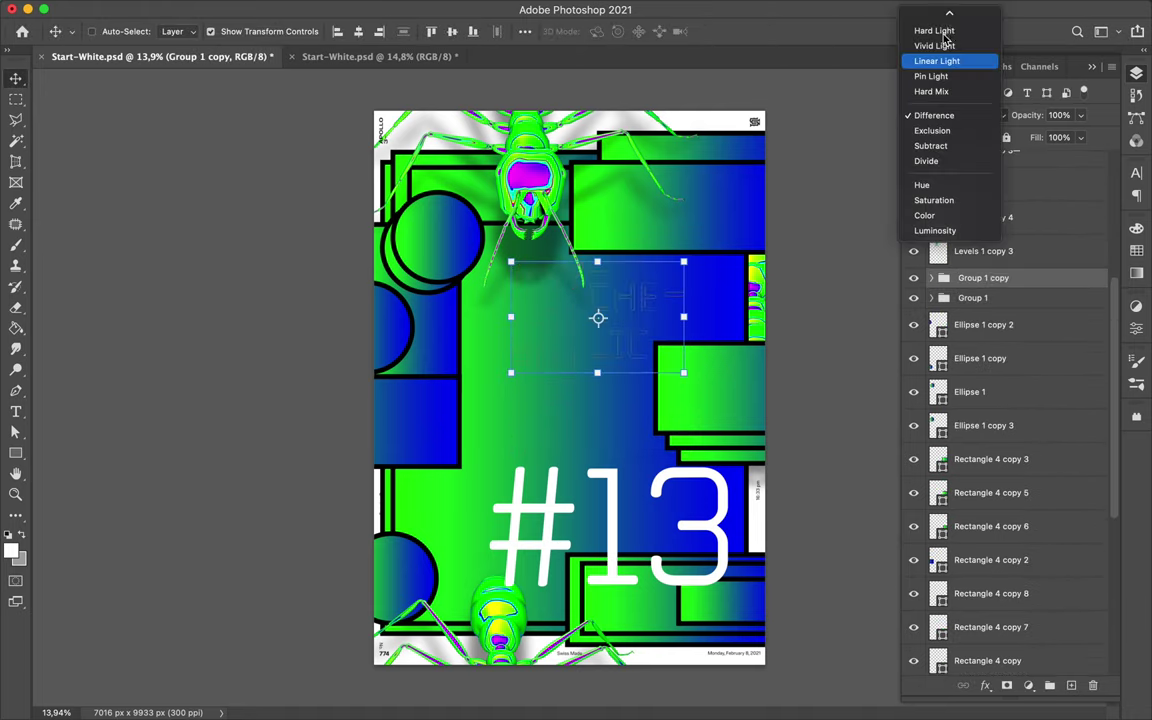
Step: Try Soft Light blending on the title group, then set it back to Normal
{"action": "scroll", "coordinate": [934, 38], "scroll_direction": "up", "scroll_amount": 5}
{"action": "key", "text": "Escape"}
{"action": "left_click", "coordinate": [935, 117]}
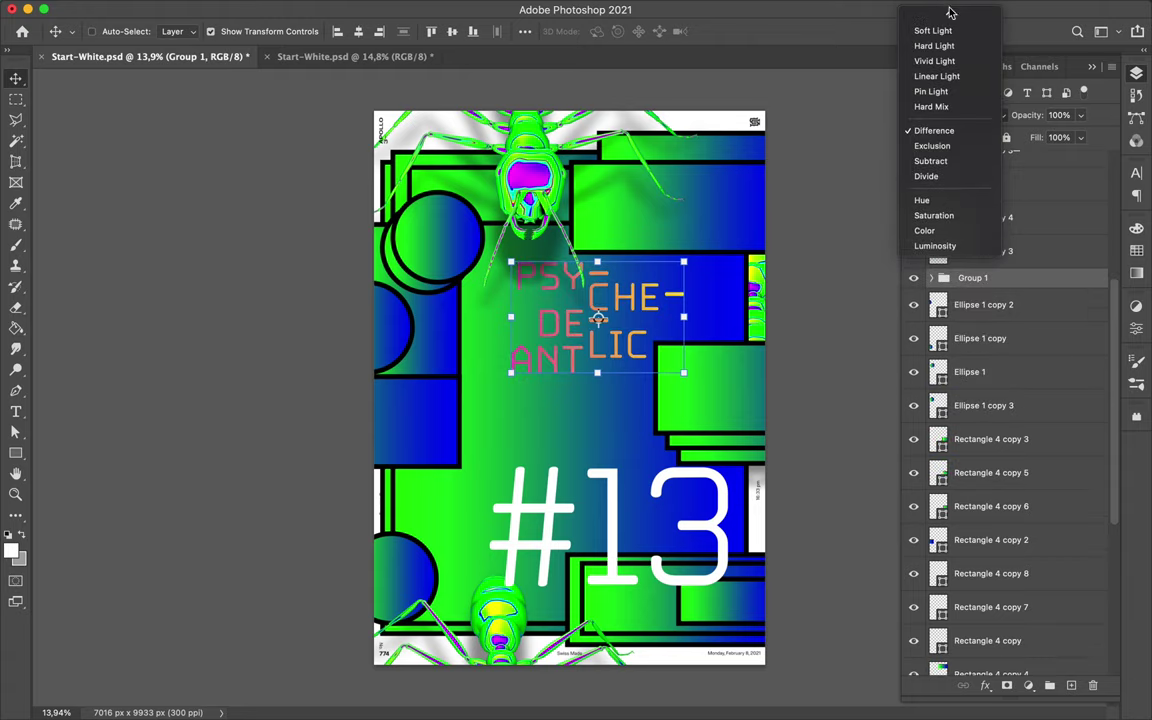
{"action": "left_click", "coordinate": [925, 15]}
{"action": "left_click", "coordinate": [935, 115]}
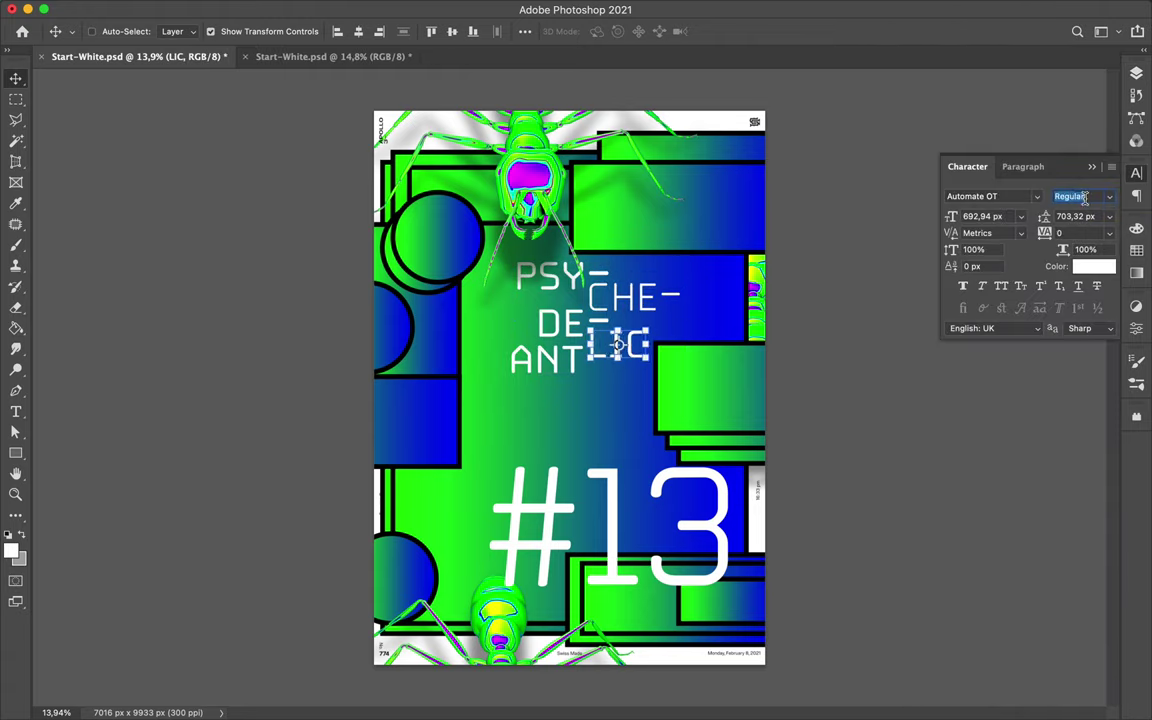
Step: Move the #13 copy layer lower in the stack, beneath Rectangle 4 copy 8
{"action": "left_click", "coordinate": [724, 510]}
{"action": "left_click", "coordinate": [1136, 72]}
{"action": "mouse_move", "coordinate": [993, 514]}
{"action": "left_mouse_down"}
{"action": "mouse_move", "coordinate": [1003, 267]}
{"action": "mouse_move", "coordinate": [975, 420]}
{"action": "left_mouse_up"}
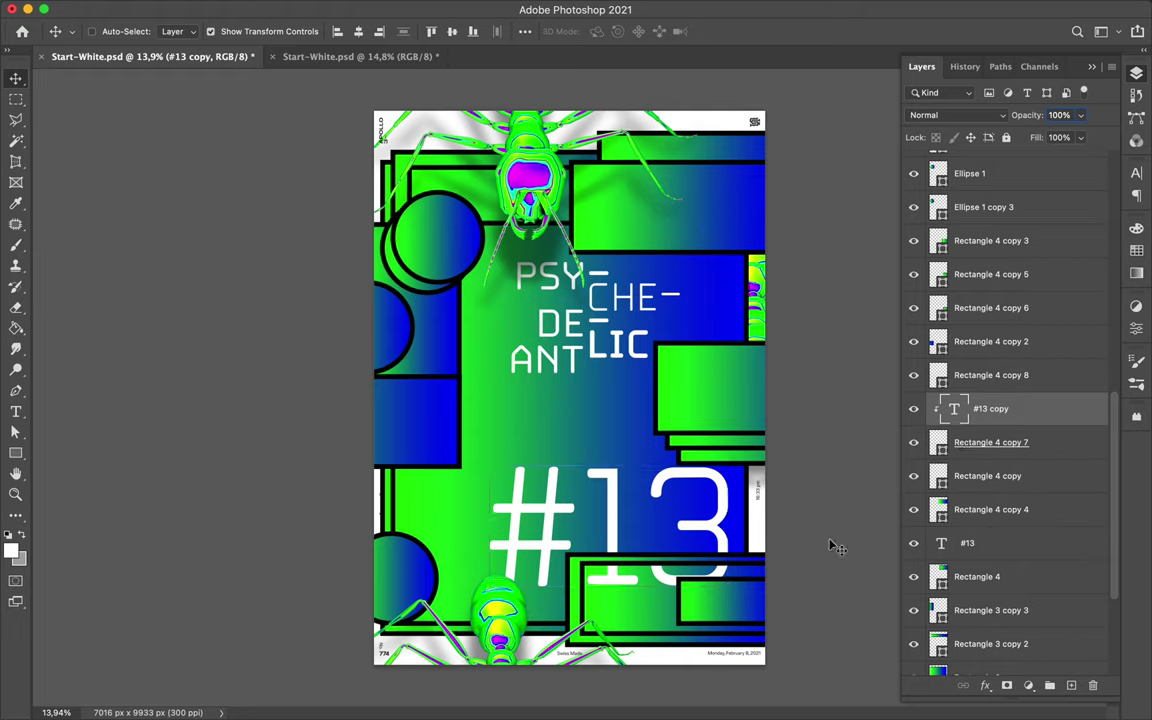
Step: Change CHE- to PSYCHE- and add a DELIC line beneath it
{"action": "double_click", "coordinate": [609, 297]}
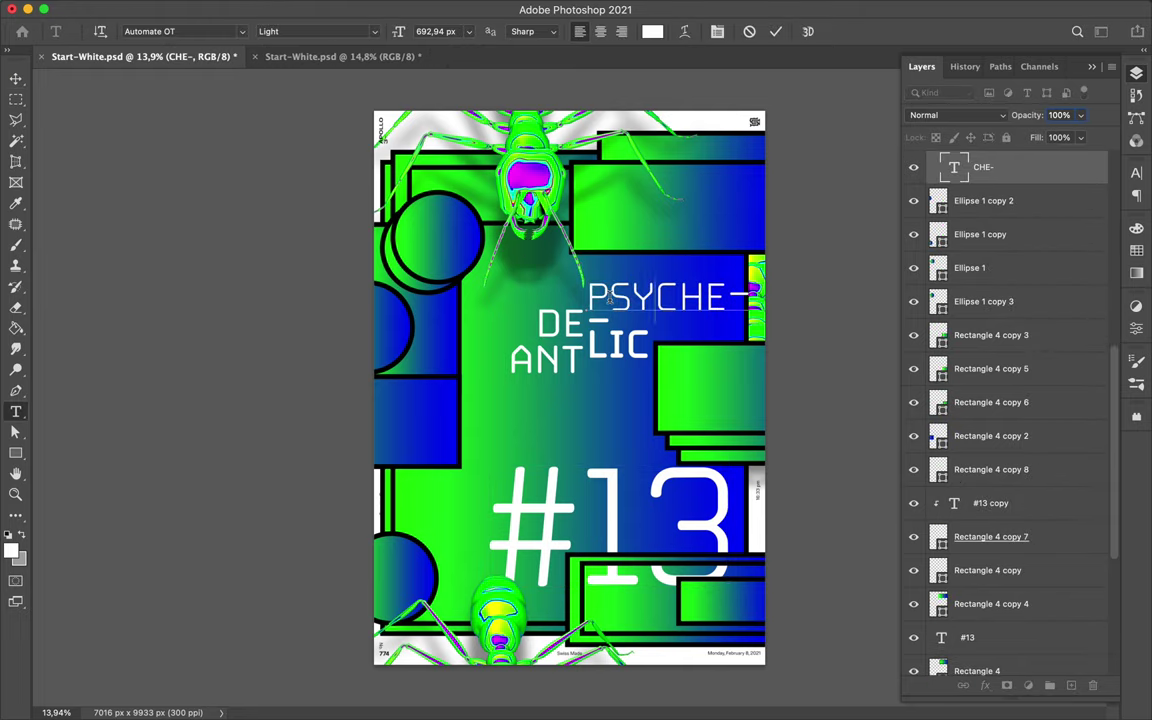
{"action": "type", "text": "Y"}
{"action": "key", "text": "Return"}
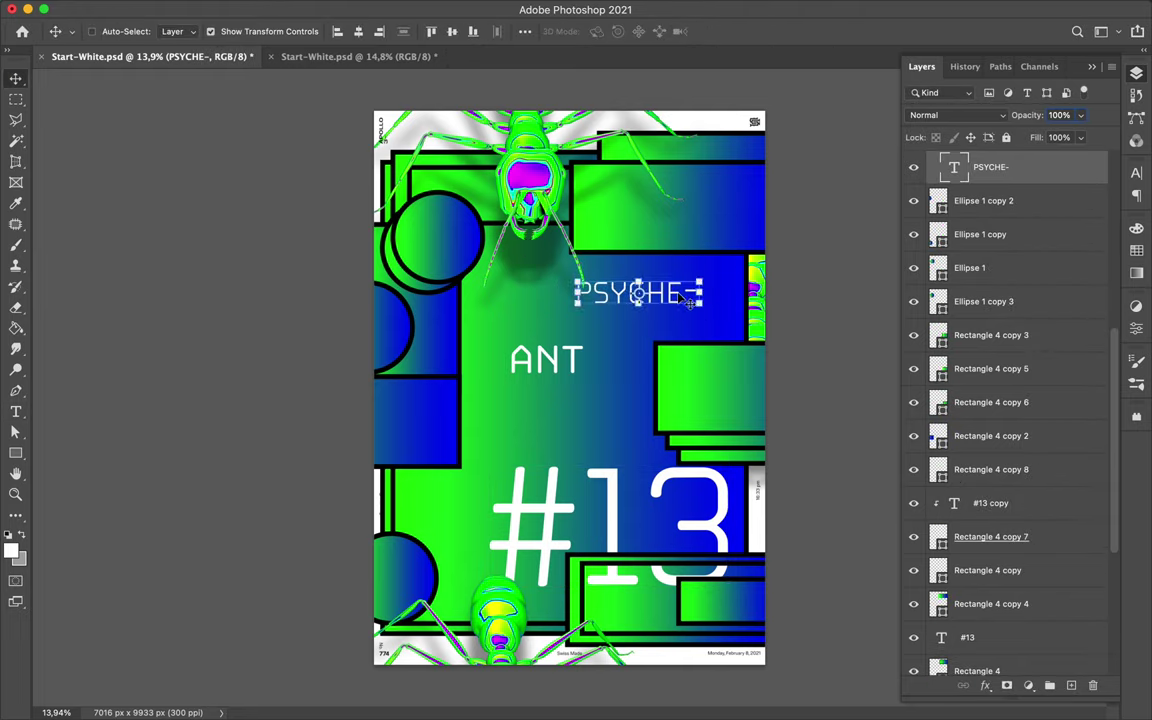
{"action": "left_click_drag", "start_coordinate": [637, 296], "coordinate": [637, 322], "text": "alt"}
{"action": "type", "text": "DELIC"}
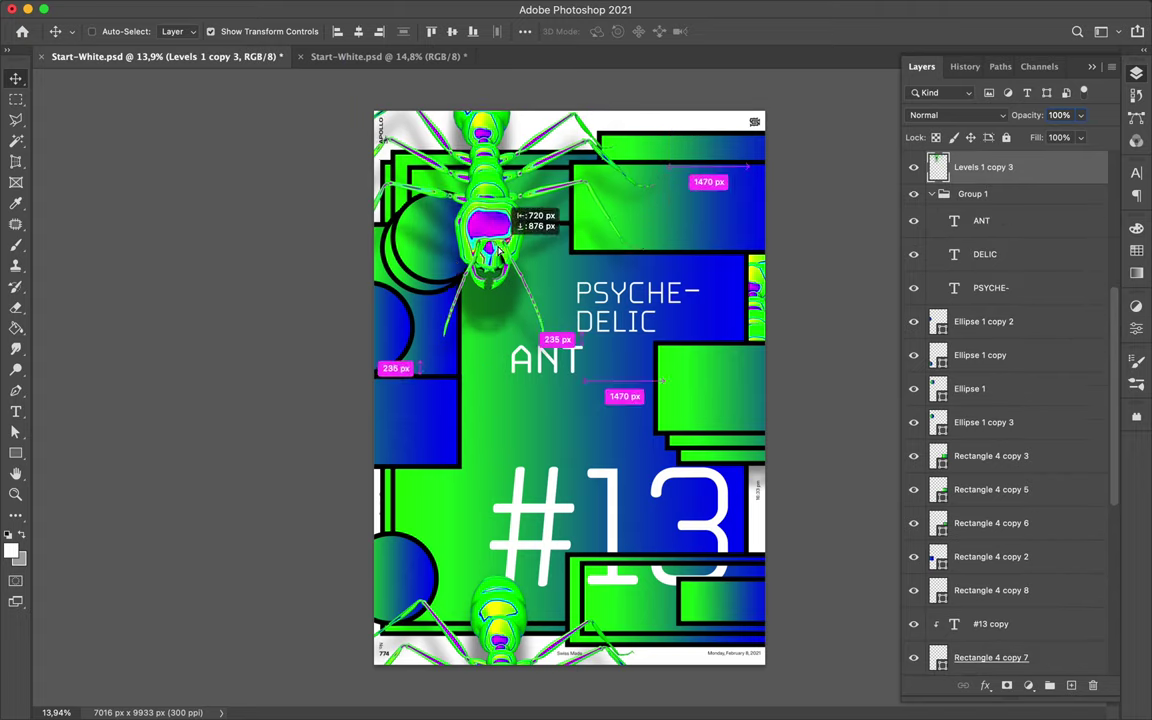
Step: Move the PSYCHE-, DELIC and ANT lines to the upper right and scale the title down
{"action": "left_click_drag", "start_coordinate": [652, 296], "coordinate": [682, 238]}
{"action": "scroll", "coordinate": [641, 281], "scroll_direction": "up", "scroll_amount": 2}
{"action": "scroll", "coordinate": [640, 280], "scroll_direction": "down", "scroll_amount": 2}
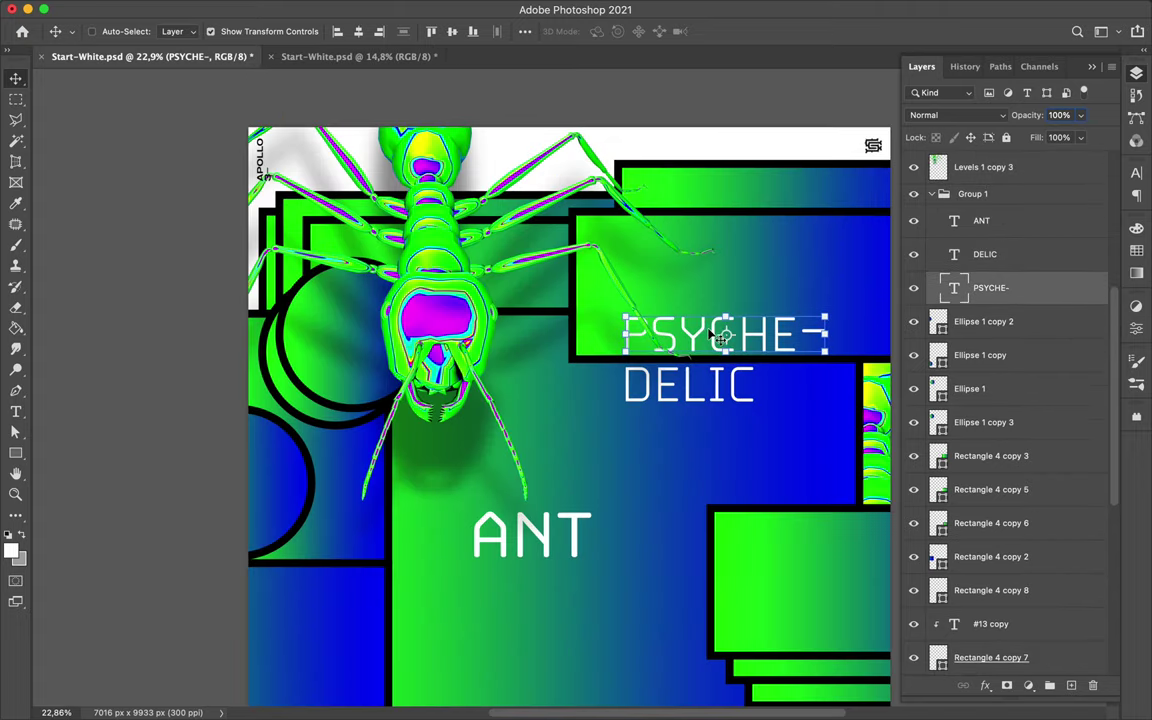
{"action": "left_click_drag", "start_coordinate": [482, 495], "coordinate": [626, 410]}
{"action": "scroll", "coordinate": [626, 410], "scroll_direction": "down", "scroll_amount": 1}
{"action": "left_click", "coordinate": [587, 490]}
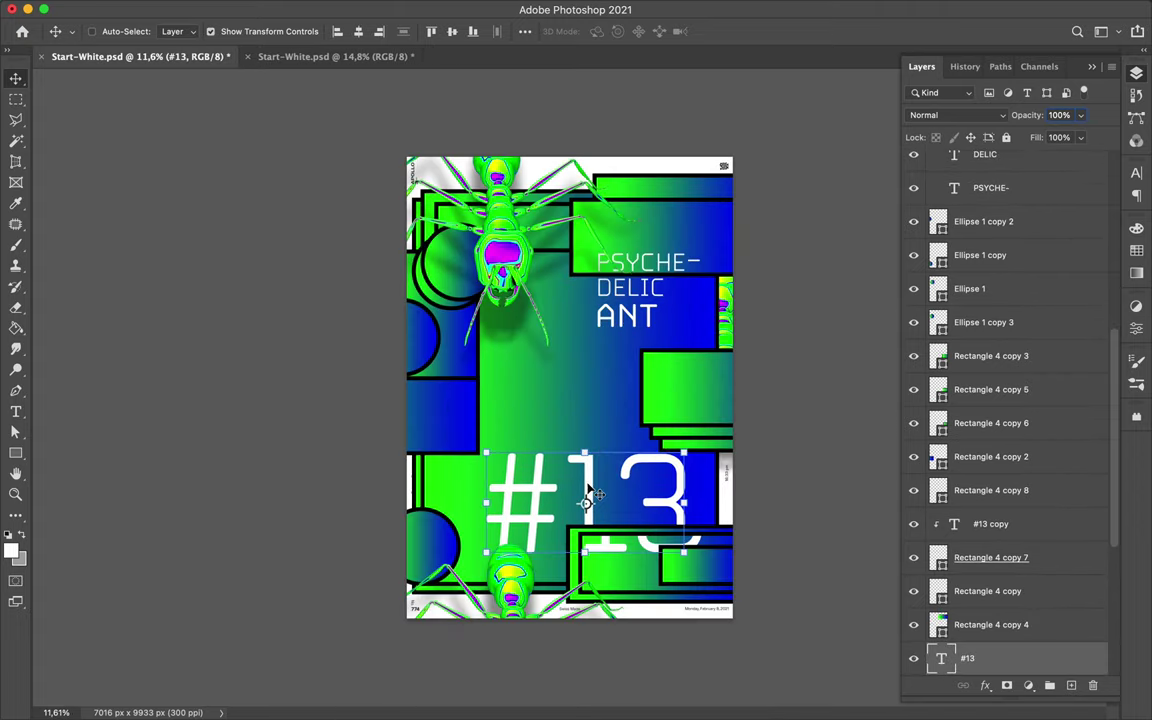
{"action": "scroll", "coordinate": [588, 490], "scroll_direction": "up", "scroll_amount": 3}
{"action": "left_click", "coordinate": [699, 185]}
{"action": "mouse_move", "coordinate": [797, 218]}
{"action": "left_mouse_down"}
{"action": "mouse_move", "coordinate": [746, 231]}
{"action": "mouse_move", "coordinate": [737, 173]}
{"action": "mouse_move", "coordinate": [688, 224]}
{"action": "left_mouse_up"}
{"action": "key", "text": "Return"}
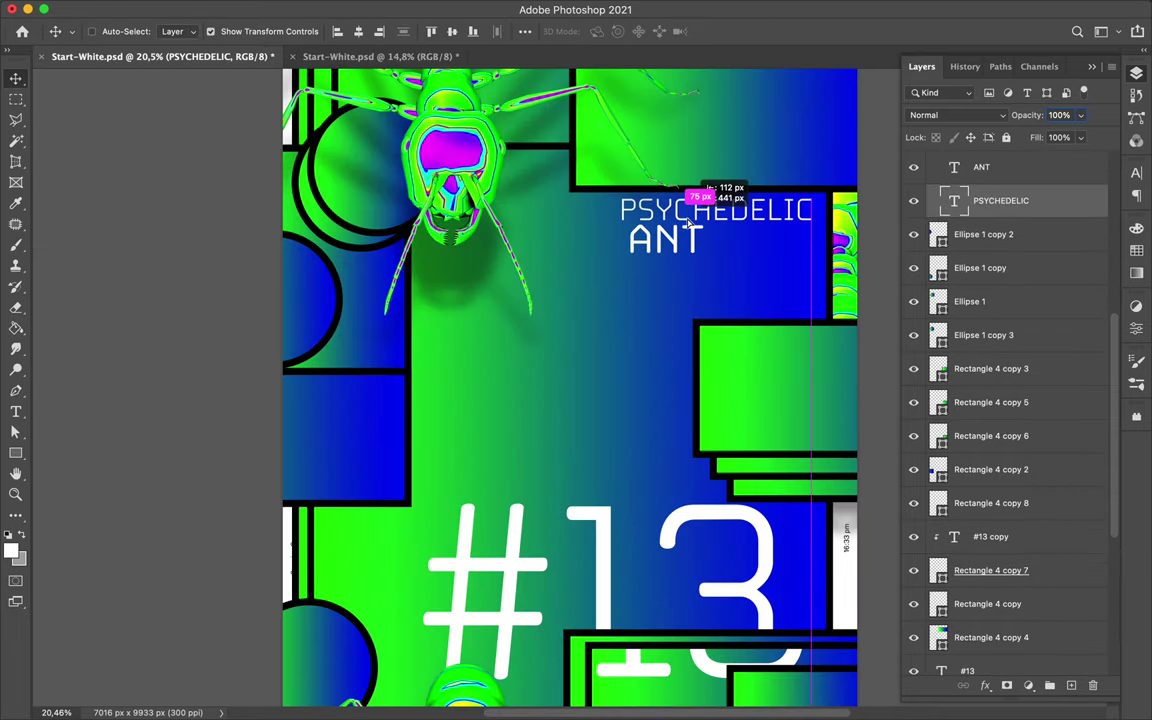
Step: Set the title's tracking to 800 in the Character panel
{"action": "left_click", "coordinate": [1137, 178]}
{"action": "left_click", "coordinate": [1065, 233]}
{"action": "type", "text": "800"}
{"action": "key", "text": "Return"}
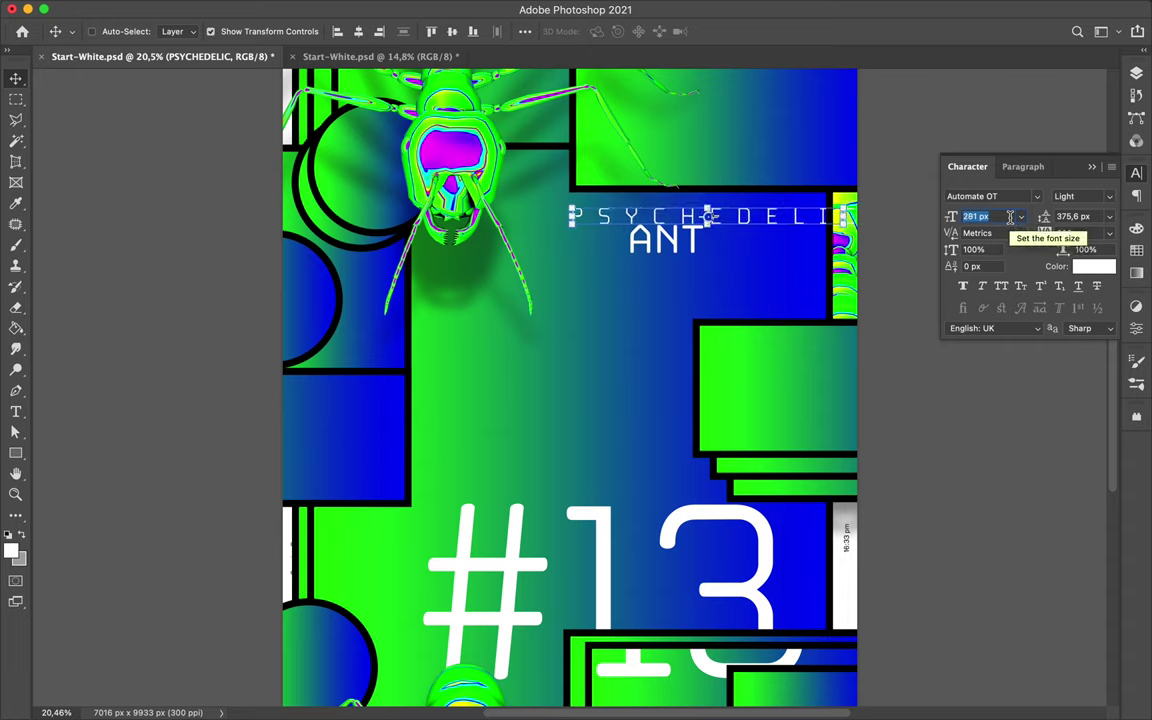
{"action": "scroll", "coordinate": [820, 360], "scroll_direction": "down", "scroll_amount": 2}
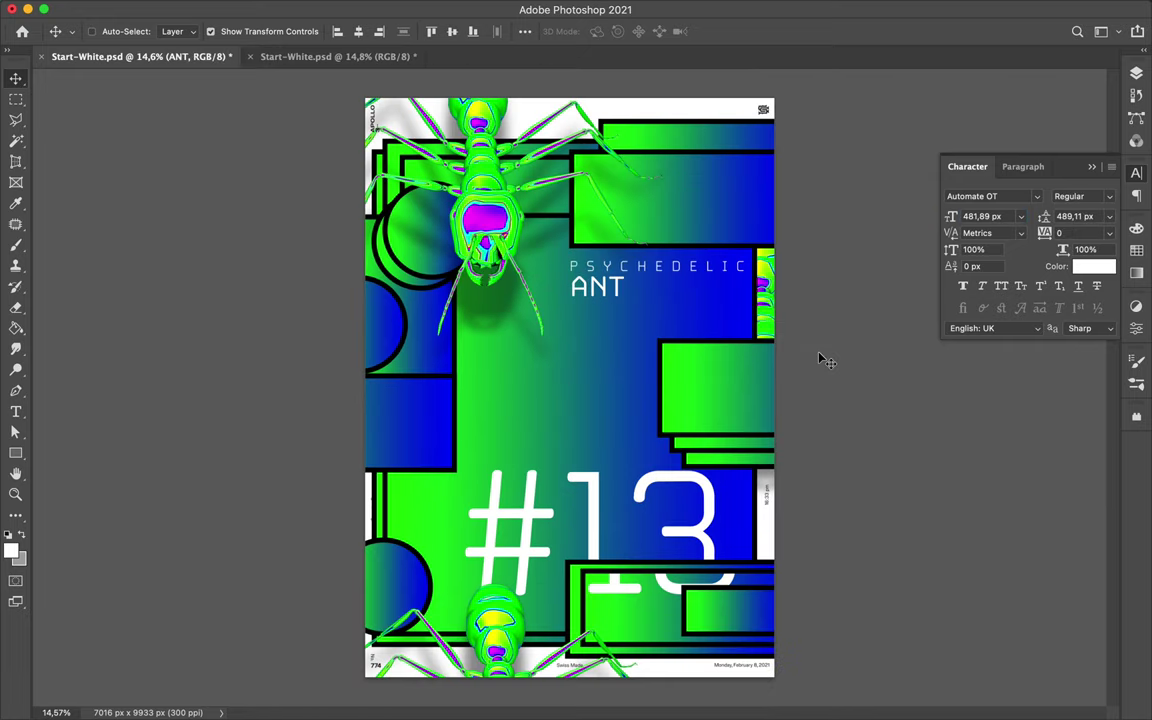
Step: Draw a small white-filled rectangle on the left side of the poster
{"action": "left_click_drag", "start_coordinate": [427, 362], "coordinate": [508, 408]}
{"action": "left_click", "coordinate": [177, 31]}
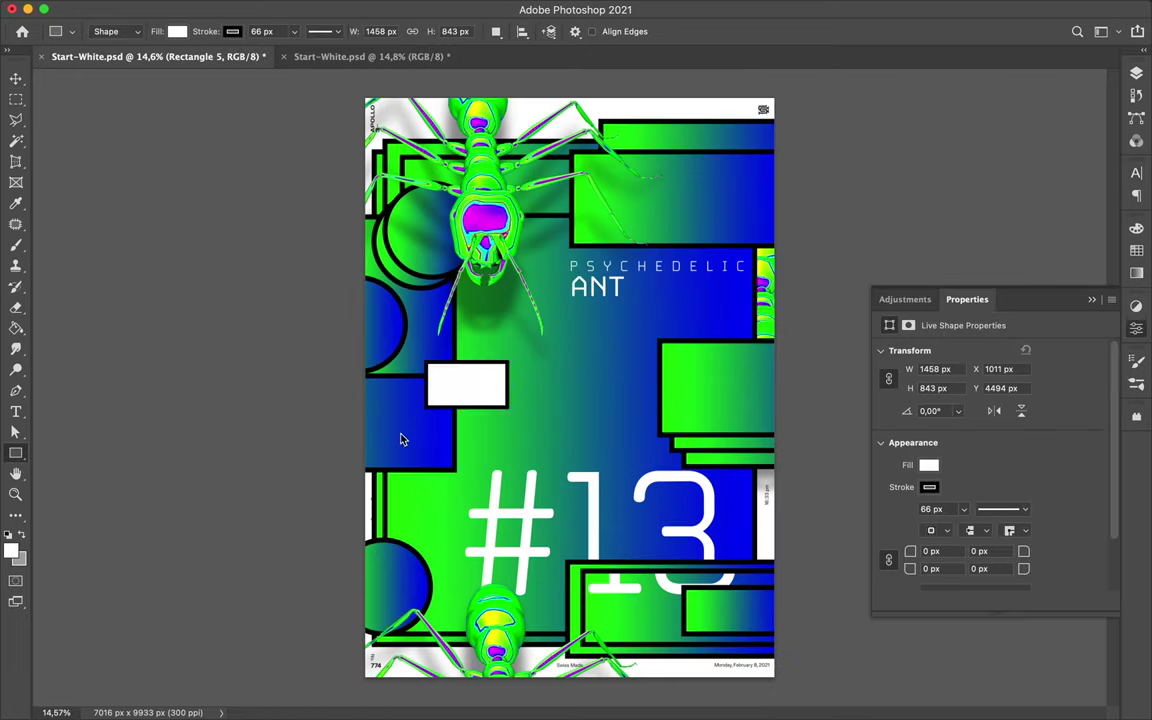
{"action": "key", "text": "a"}
{"action": "left_click", "coordinate": [463, 385]}
Step: Duplicate the white box into smaller stacked bars beneath it and reorder their layers
{"action": "key", "text": "ctrl+plus"}
{"action": "key", "text": "v"}
{"action": "left_click_drag", "start_coordinate": [460, 391], "coordinate": [443, 405]}
{"action": "key", "text": "F7"}
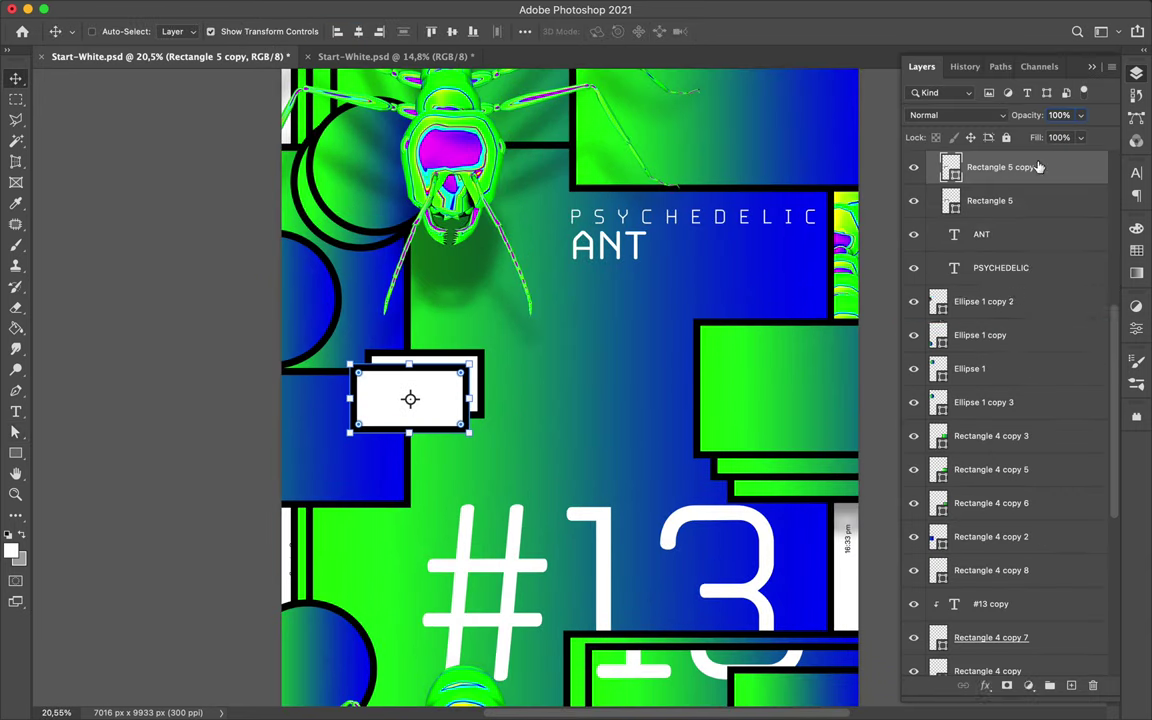
{"action": "mouse_move", "coordinate": [985, 160]}
{"action": "left_mouse_down"}
{"action": "mouse_move", "coordinate": [1037, 278]}
{"action": "mouse_move", "coordinate": [1030, 479]}
{"action": "left_mouse_up"}
{"action": "key", "text": "ctrl+bracketleft"}
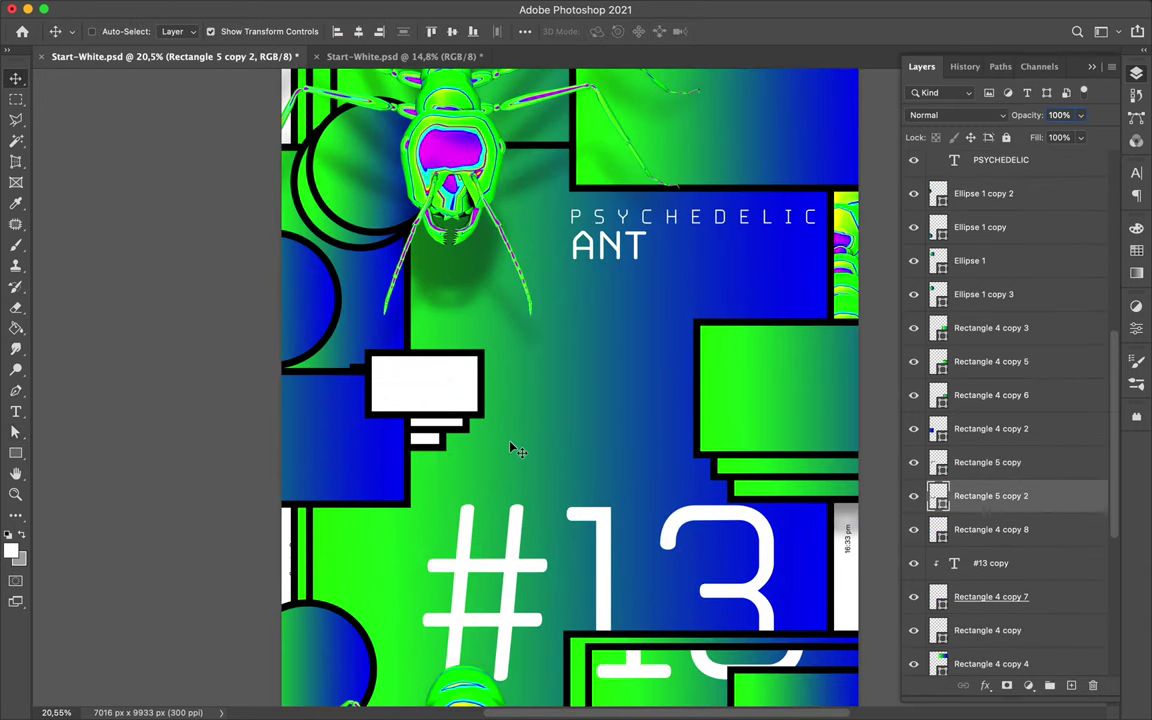
{"action": "scroll", "coordinate": [514, 450], "scroll_direction": "up", "scroll_amount": 3}
{"action": "scroll", "coordinate": [538, 481], "scroll_direction": "down", "scroll_amount": 2}
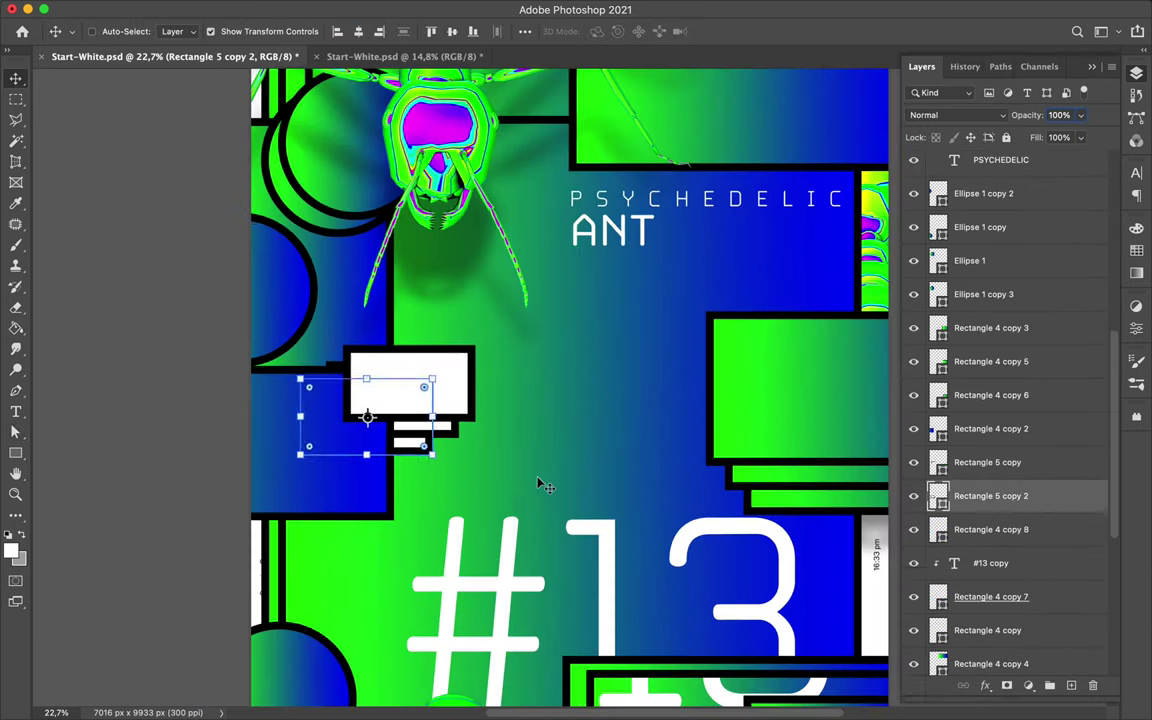
Step: Draw a thin Rectangle 6 bar on the lower left above #13
{"action": "left_click", "coordinate": [386, 390], "text": "ctrl+shift"}
{"action": "scroll", "coordinate": [553, 472], "scroll_direction": "down", "scroll_amount": 2}
{"action": "key", "text": "u"}
{"action": "left_click_drag", "start_coordinate": [342, 481], "coordinate": [515, 493]}
Step: Fill the thin bar magenta, copy it beside ANT, and shift the original left
{"action": "left_click", "coordinate": [177, 31]}
{"action": "key", "text": "v"}
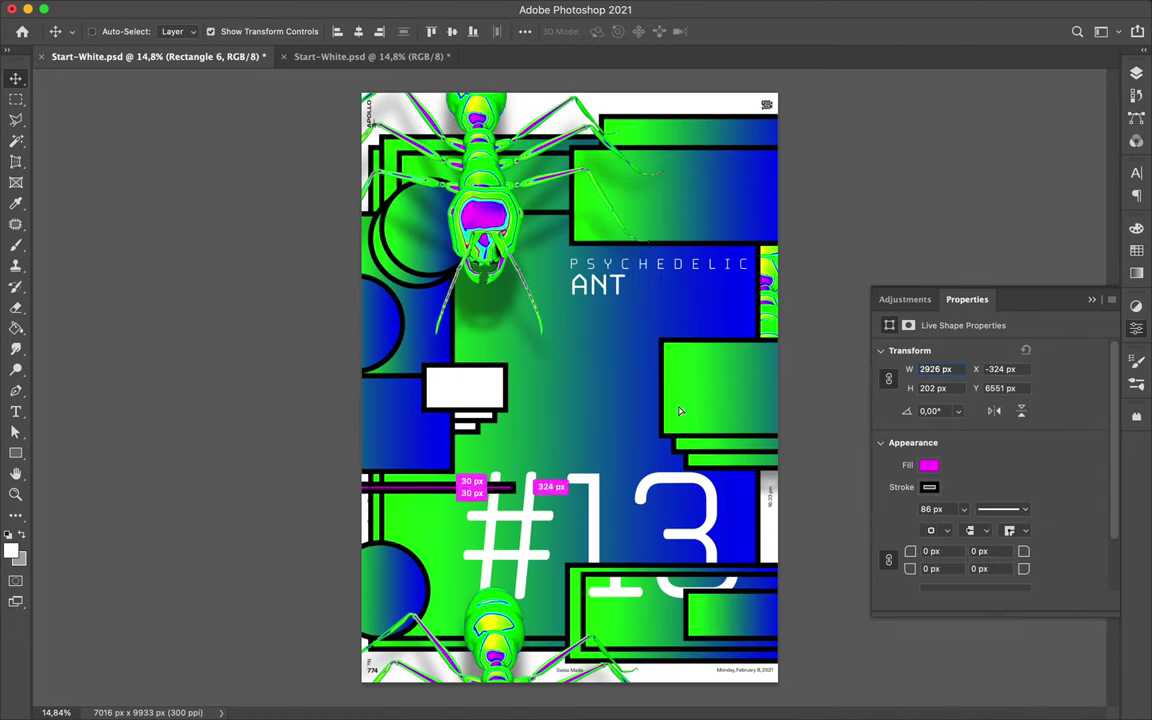
{"action": "left_click_drag", "start_coordinate": [347, 480], "coordinate": [635, 308]}
{"action": "left_click_drag", "start_coordinate": [342, 478], "coordinate": [265, 497]}
Step: Add a vertical white author credit along the poster's left edge
{"action": "scroll", "coordinate": [265, 497], "scroll_direction": "up", "scroll_amount": 3}
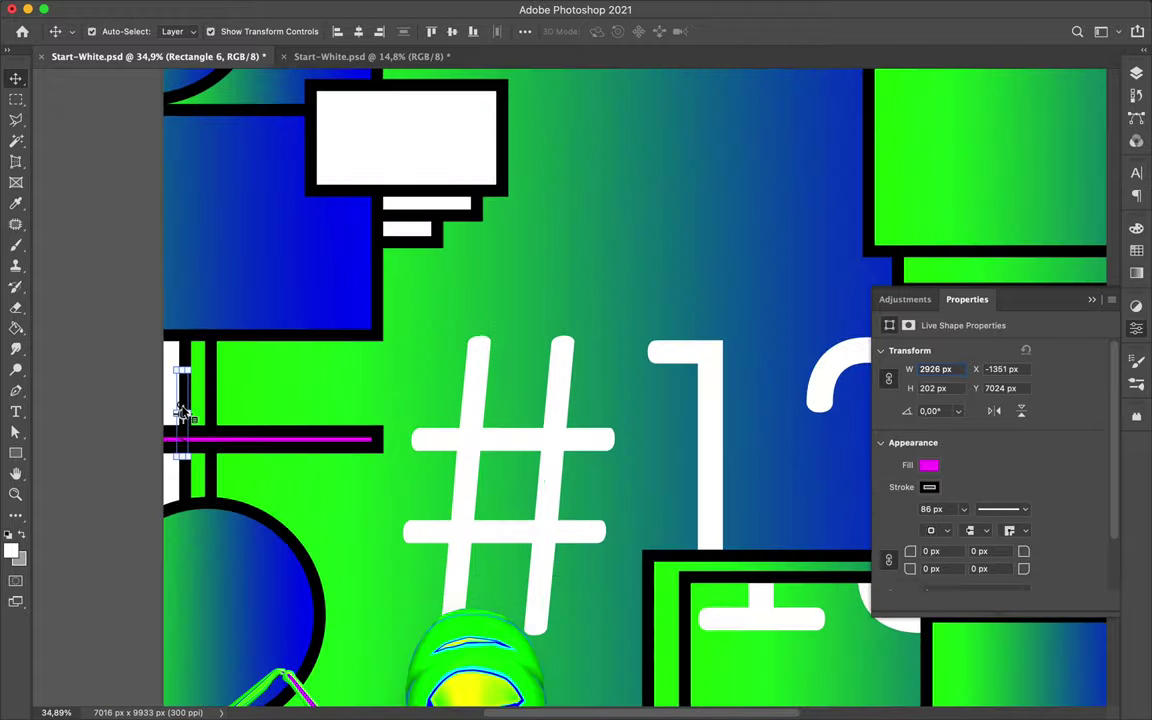
{"action": "key", "text": "ctrl+v"}
{"action": "left_click_drag", "start_coordinate": [185, 400], "coordinate": [257, 170]}
{"action": "left_click", "coordinate": [990, 542]}
{"action": "key", "text": "Return"}
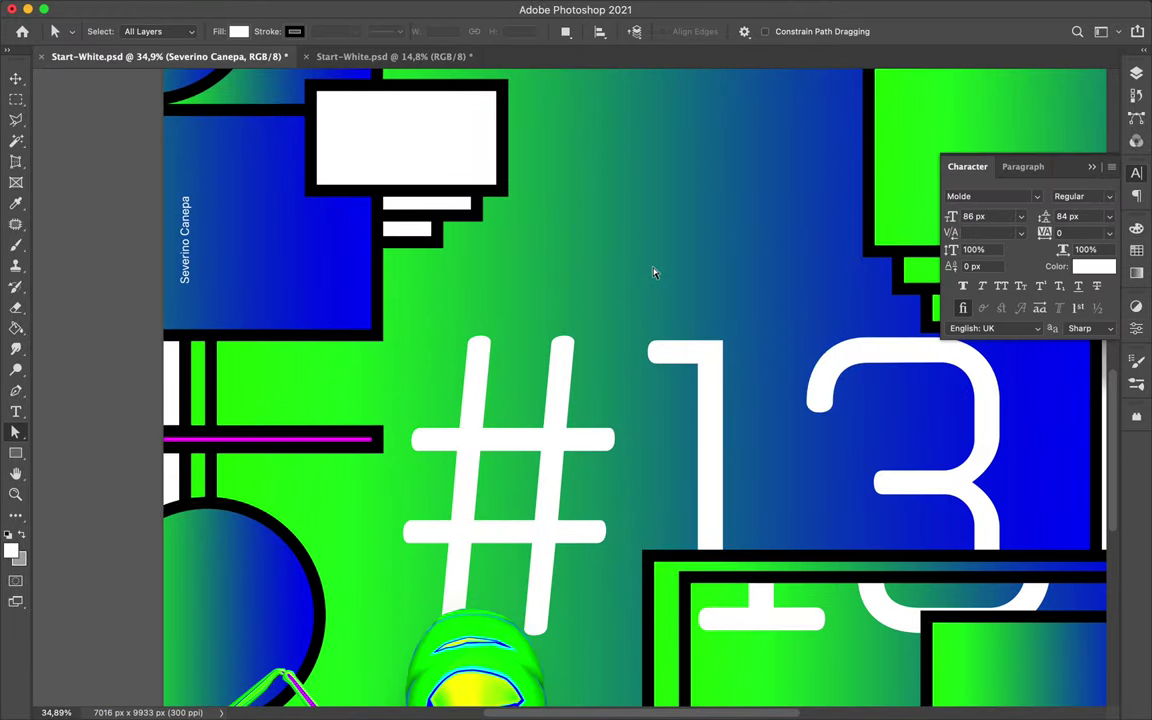
{"action": "scroll", "coordinate": [653, 267], "scroll_direction": "down", "scroll_amount": 5}
Step: Move the Swiss Made layer just above Rectangle 1 and save the document
{"action": "key", "text": "v"}
{"action": "left_click", "coordinate": [535, 497]}
{"action": "mouse_move", "coordinate": [996, 302]}
{"action": "left_mouse_down"}
{"action": "mouse_move", "coordinate": [1012, 708]}
{"action": "mouse_move", "coordinate": [1000, 640]}
{"action": "left_mouse_up"}
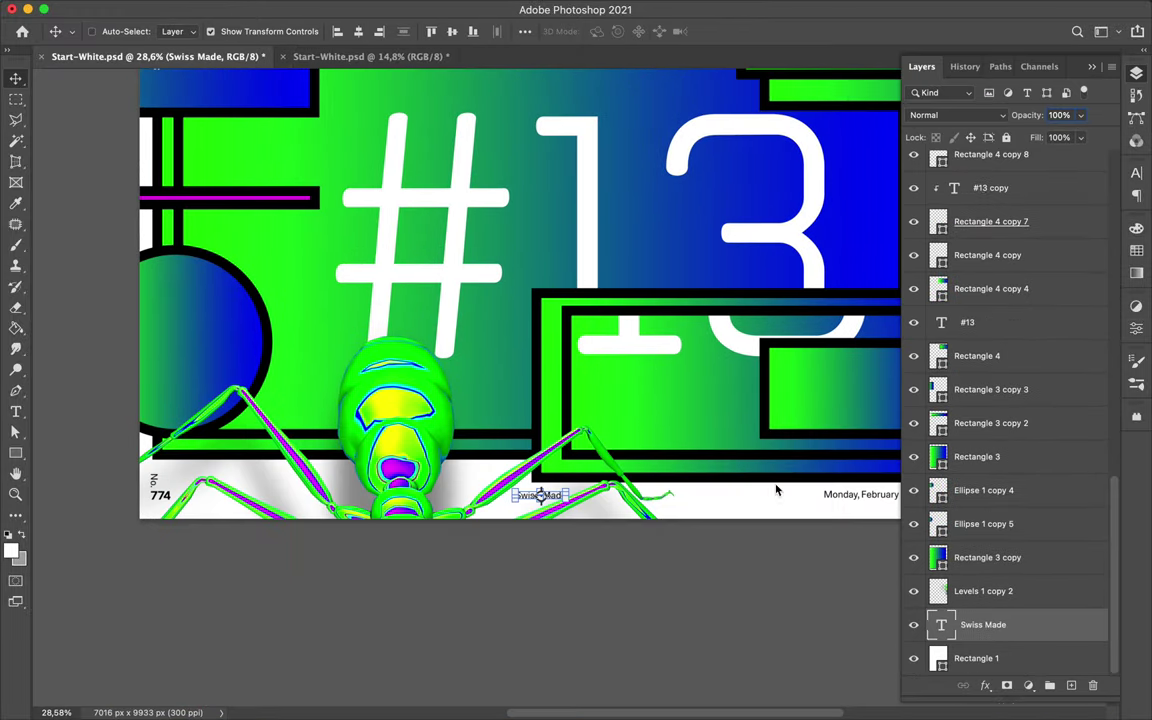
{"action": "key", "text": "ctrl+0"}
{"action": "key", "text": "ctrl+s"}
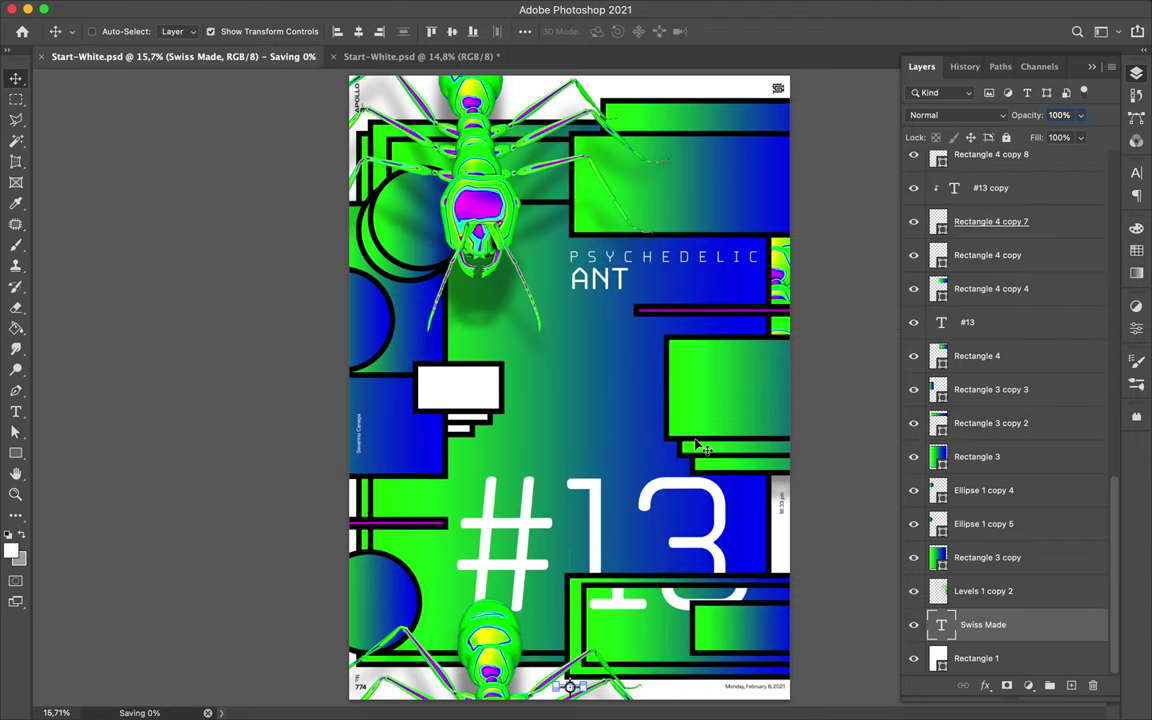